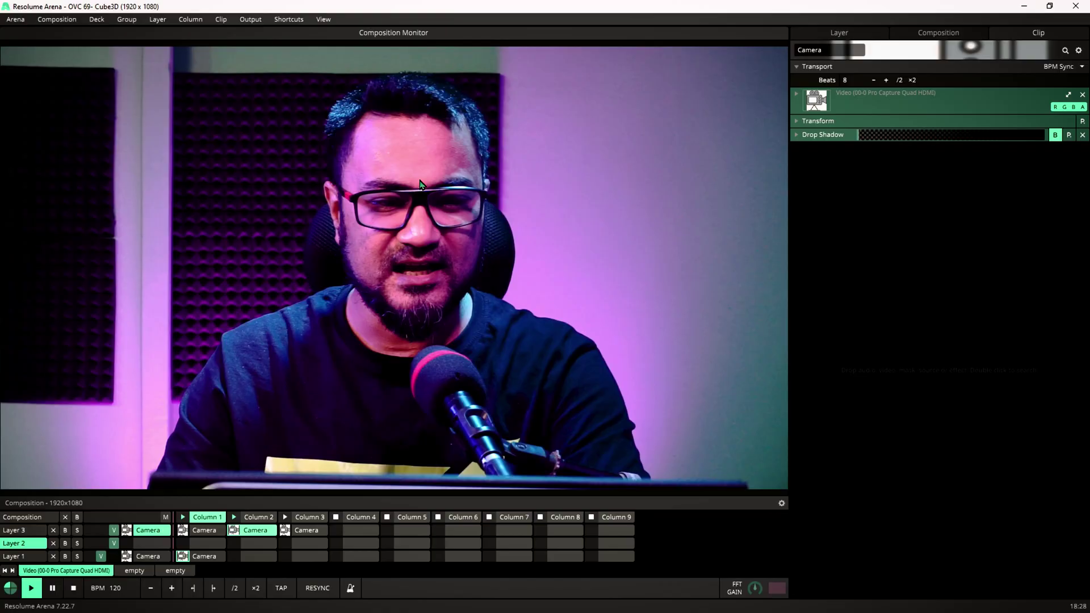
# Add the CUBE 3D effect to the camera clip by searching 'cube'.
pyautogui.doubleClick(899, 213)
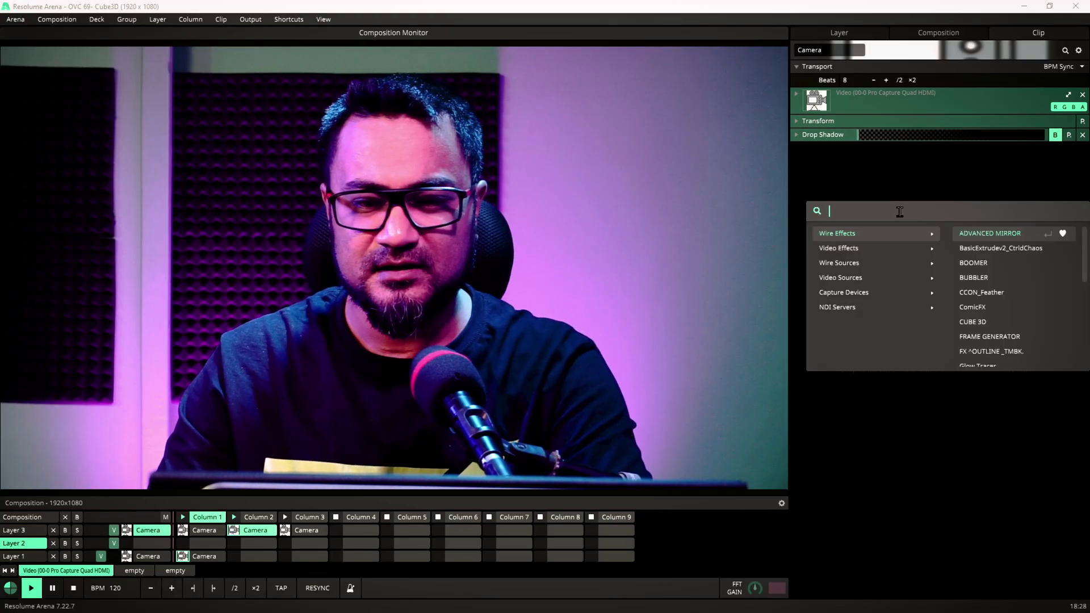
pyautogui.write('cube')
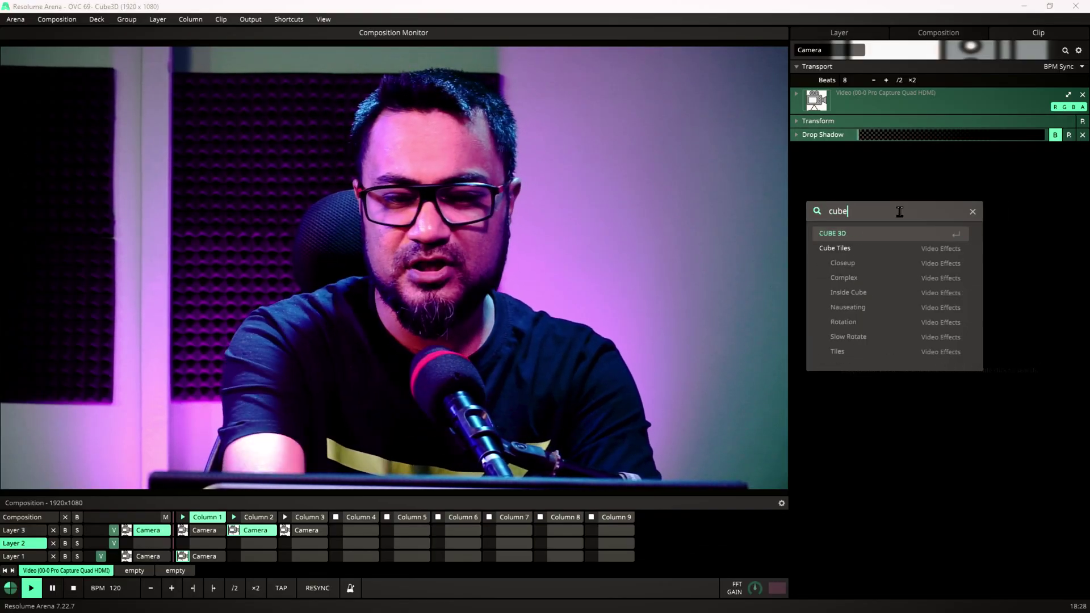
pyautogui.press('Return')
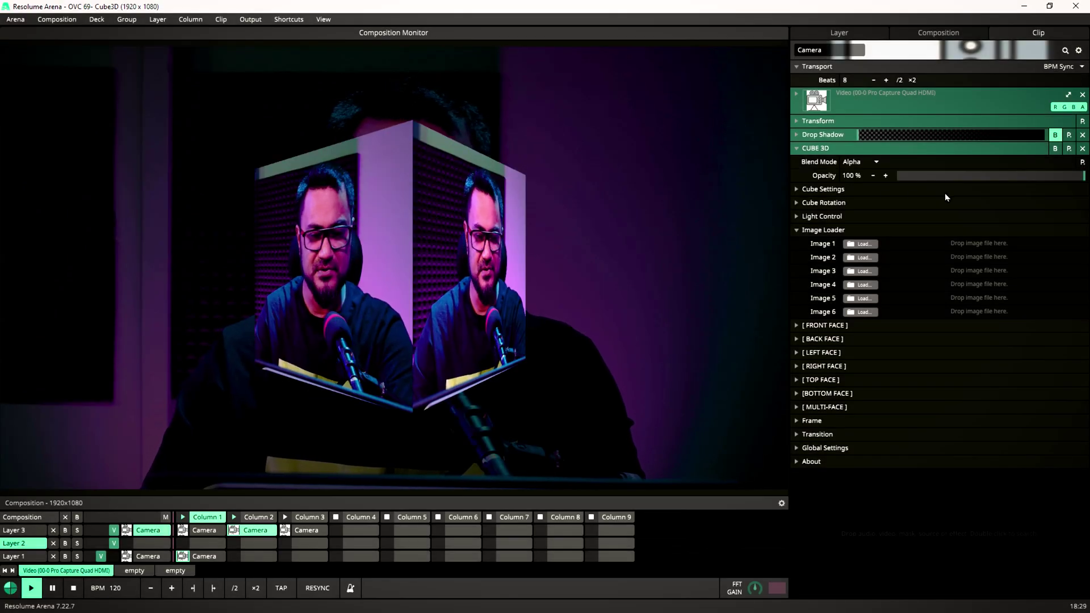
# Set Cube Size to 101.52, widen and offset the front face, and round the corners.
pyautogui.click(797, 230)
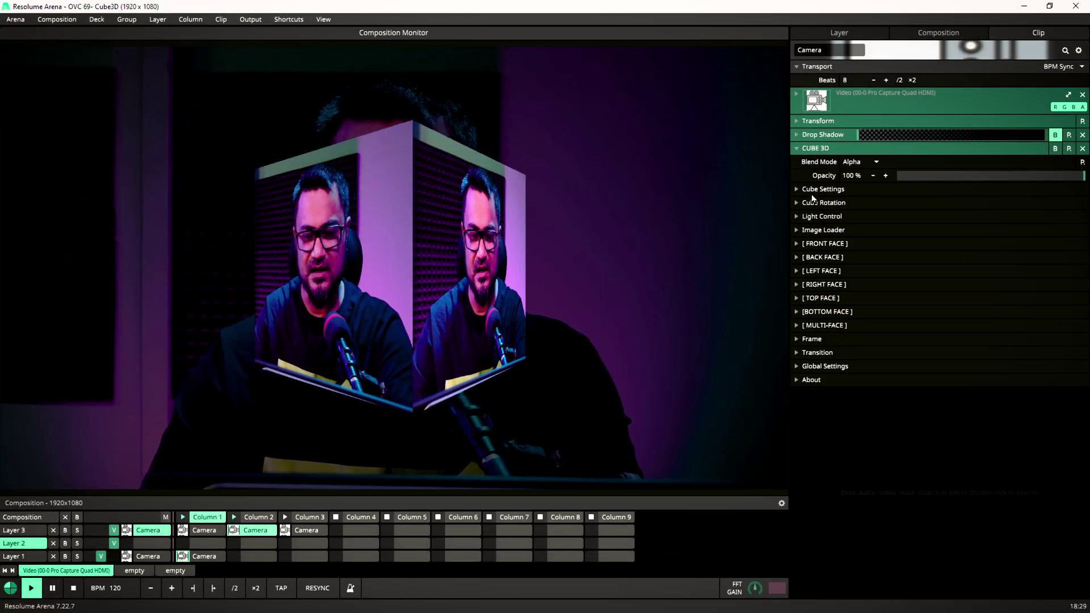
pyautogui.click(832, 192)
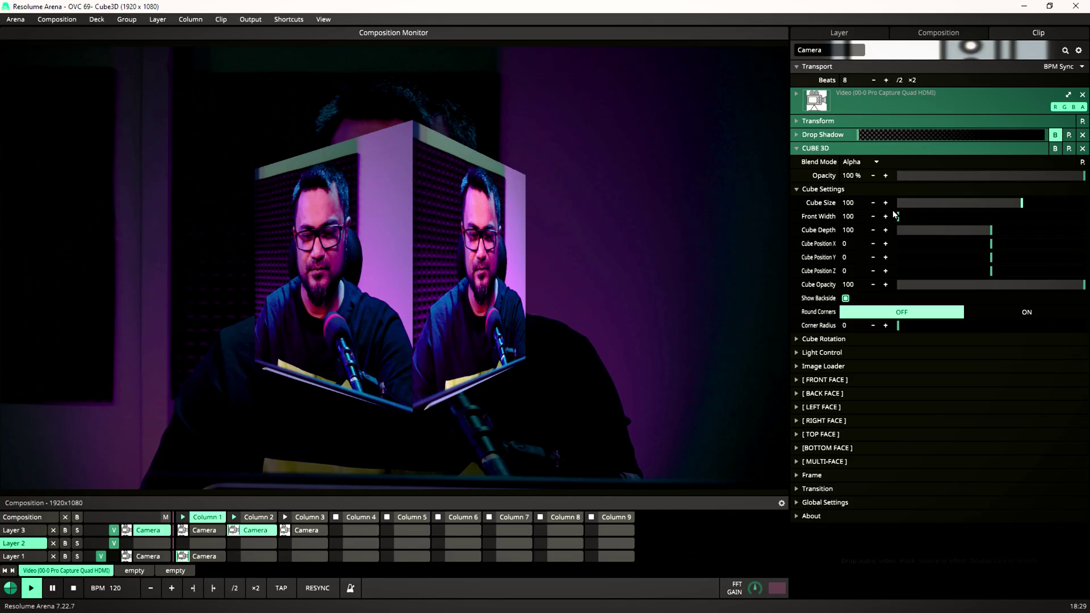
pyautogui.moveTo(1020, 202); pyautogui.dragTo(1027, 202)
pyautogui.moveTo(897, 218); pyautogui.dragTo(1004, 271)
pyautogui.moveTo(1013, 216); pyautogui.dragTo(1042, 216)
pyautogui.moveTo(1027, 203)
pyautogui.mouseDown()
pyautogui.moveTo(1005, 206)
pyautogui.moveTo(1023, 202)
pyautogui.mouseUp()
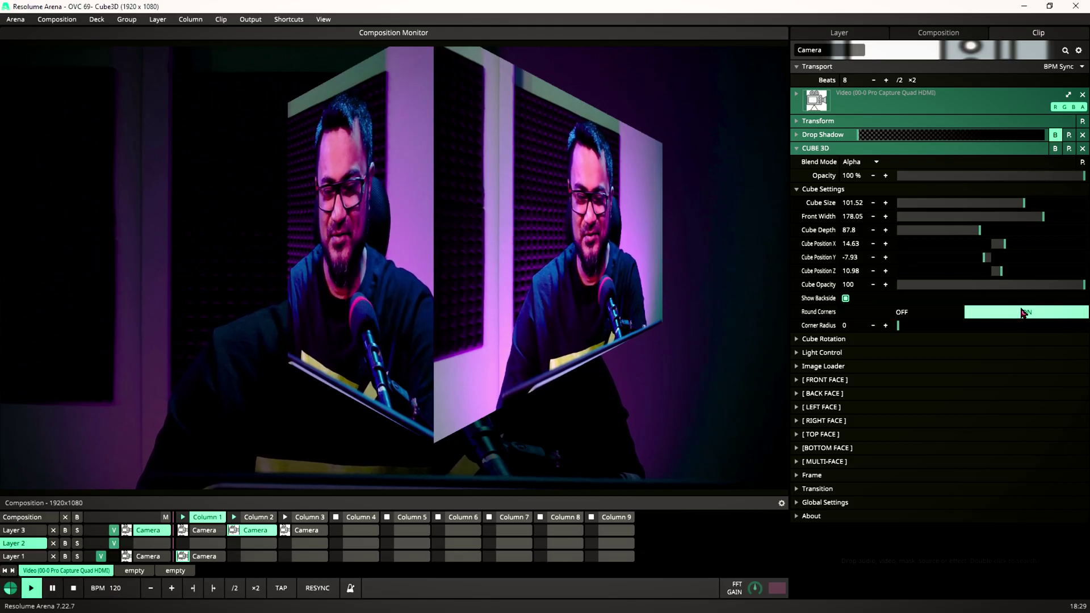
pyautogui.moveTo(898, 326); pyautogui.dragTo(939, 331)
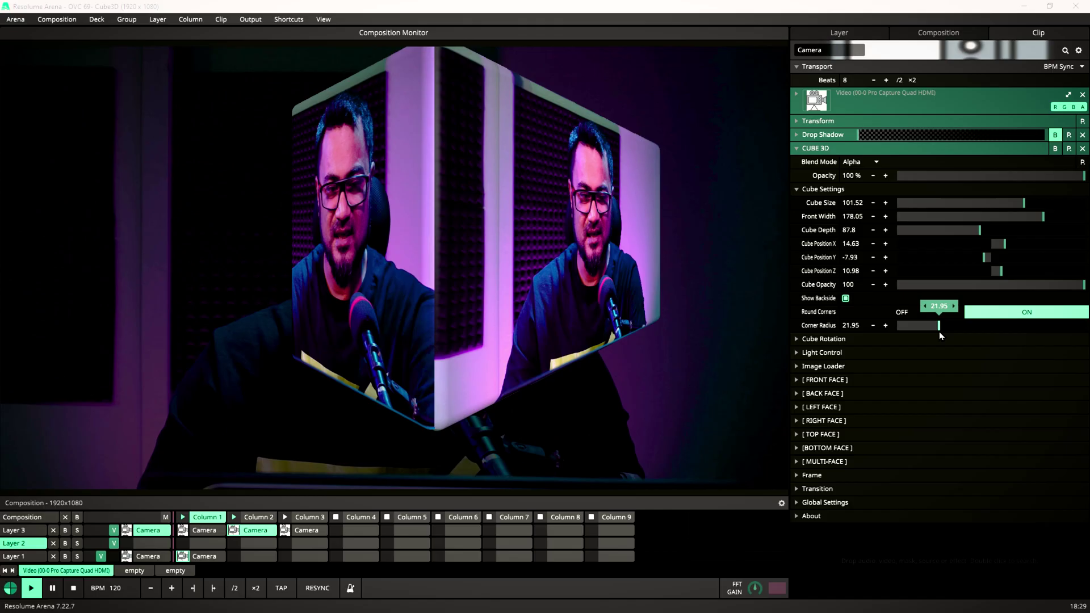
# Tilt the cube on X, reverse its Z spin, and use ping-pong rotation with a wider X range.
pyautogui.click(839, 340)
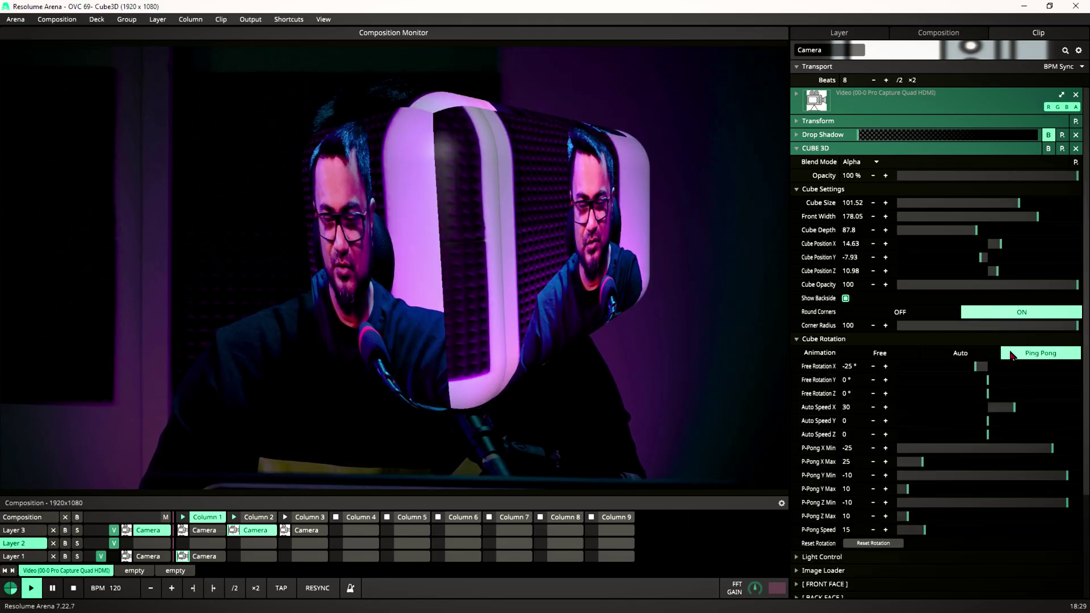
pyautogui.moveTo(980, 369); pyautogui.dragTo(1001, 374)
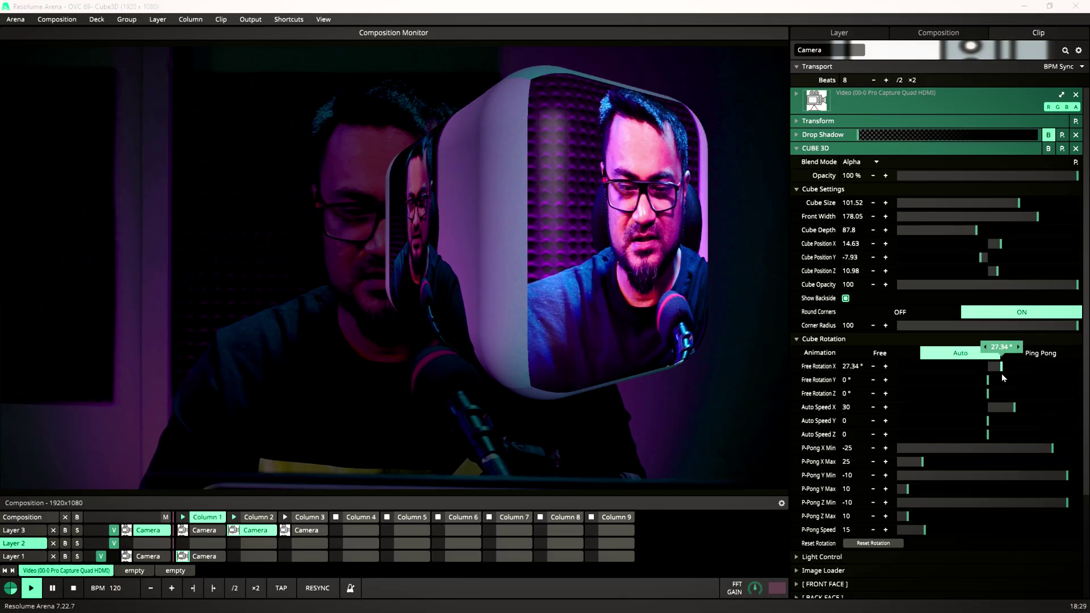
pyautogui.moveTo(988, 434); pyautogui.dragTo(984, 434)
pyautogui.click(1039, 355)
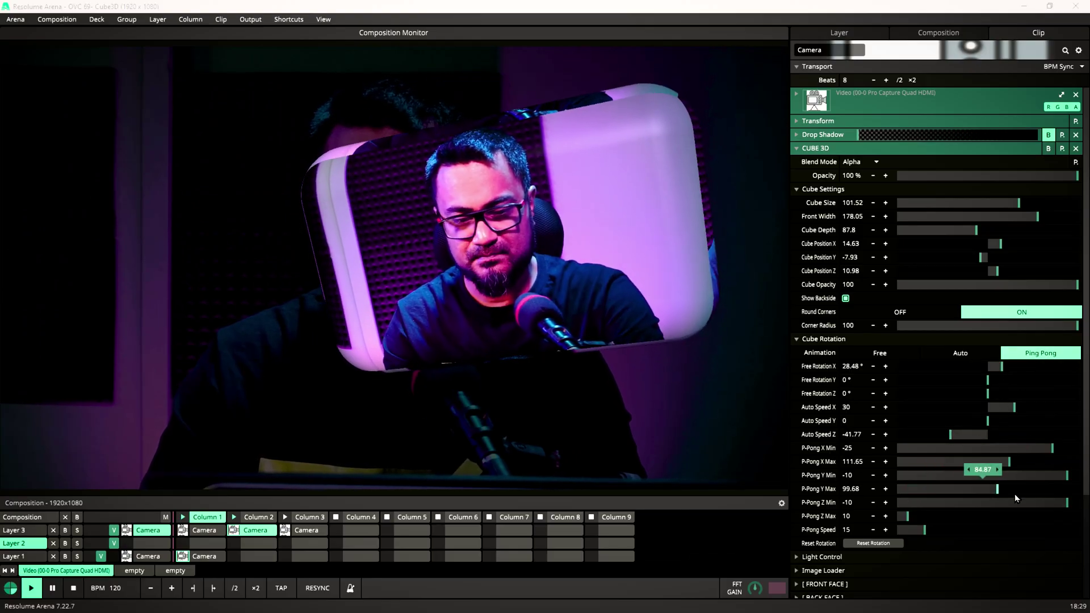
pyautogui.moveTo(1005, 452); pyautogui.dragTo(961, 448)
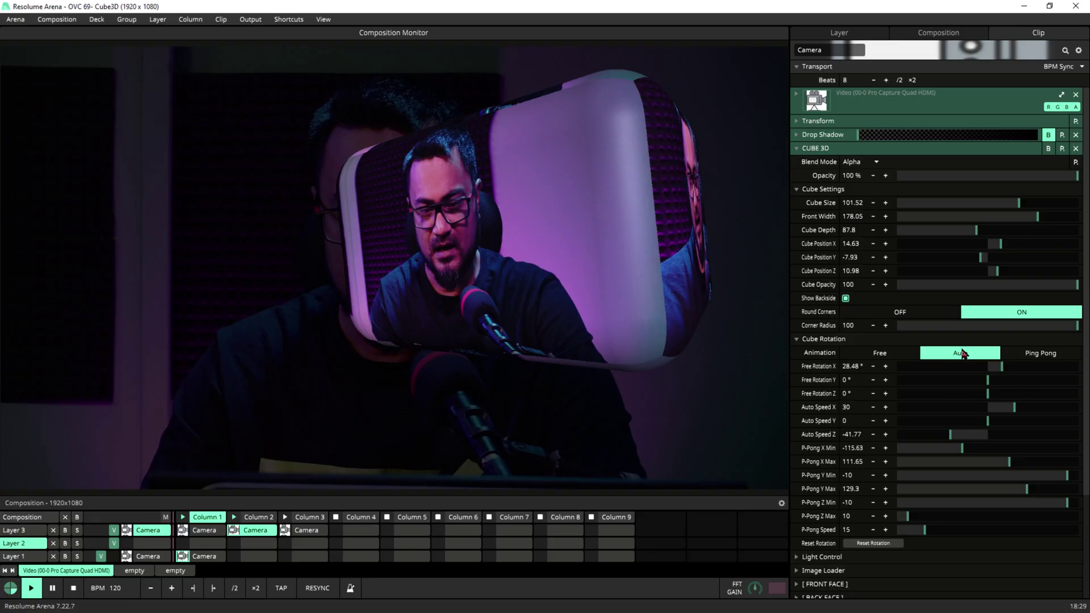
pyautogui.click(801, 339)
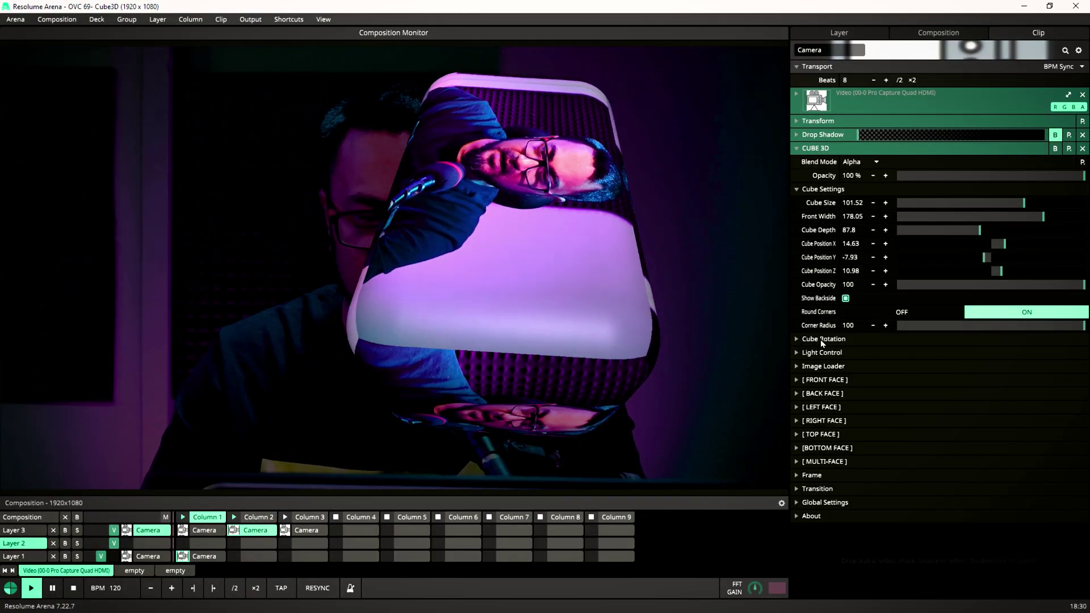
# Lower the cube's ambient light and raise its specular power for sharper highlights.
pyautogui.click(823, 352)
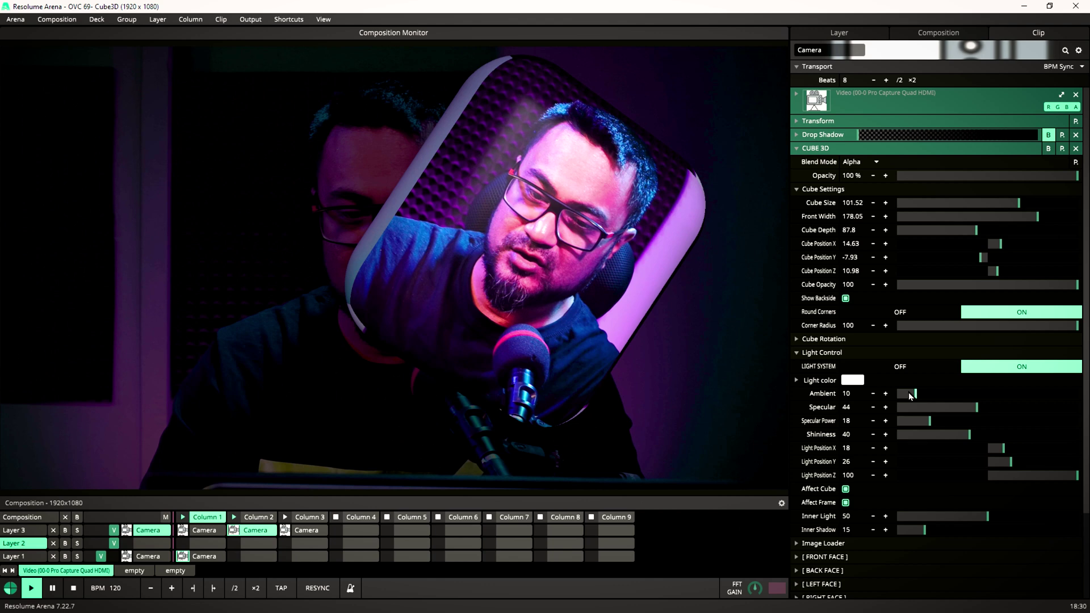
pyautogui.moveTo(998, 393); pyautogui.dragTo(915, 417)
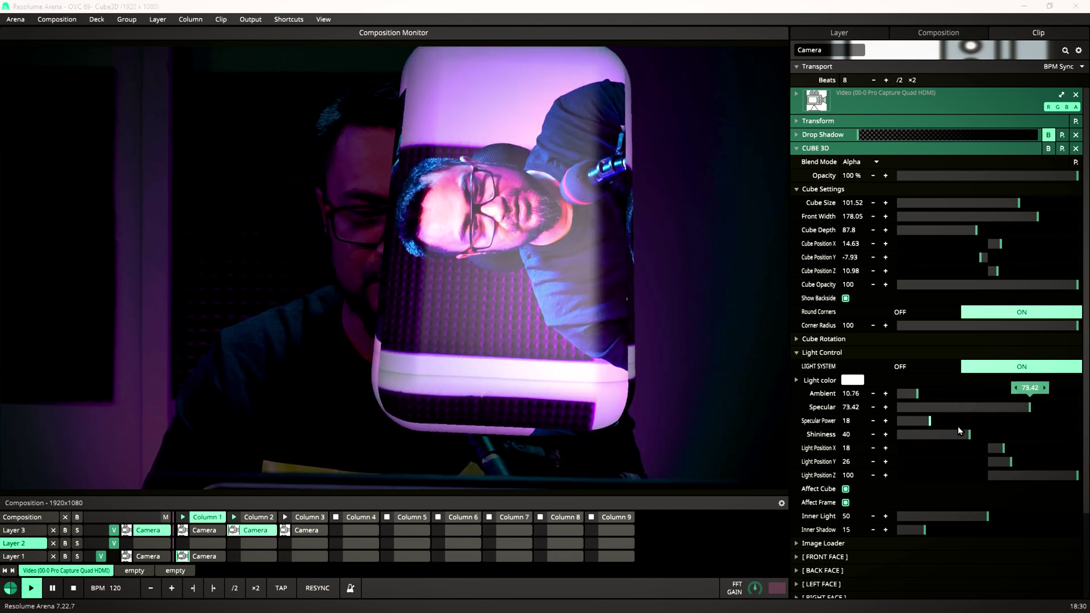
pyautogui.moveTo(941, 422); pyautogui.dragTo(1005, 422)
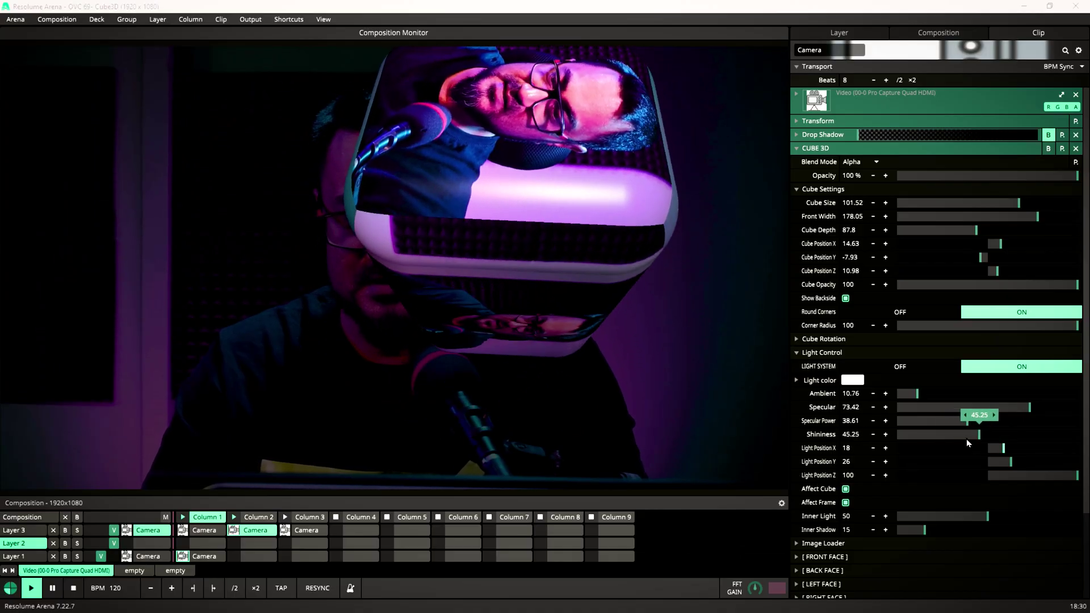
pyautogui.click(826, 383)
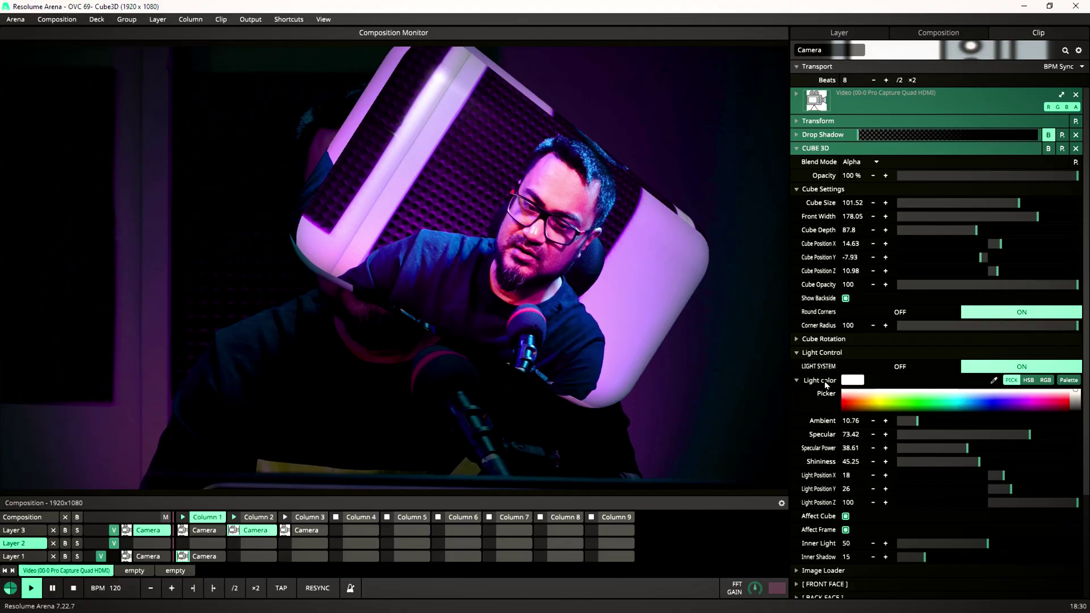
pyautogui.click(819, 383)
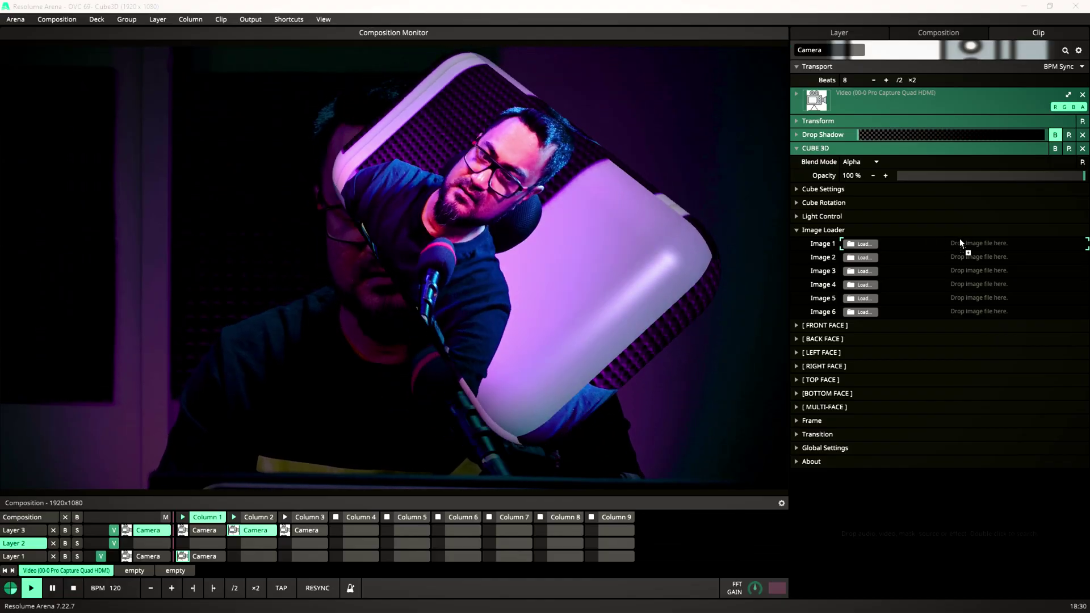
# Load the space wallpaper into slot 3, psychedelic art into slot 4, and 3d colored boxes.jpg into slot 1.
pyautogui.moveTo(959, 239); pyautogui.dragTo(959, 240)
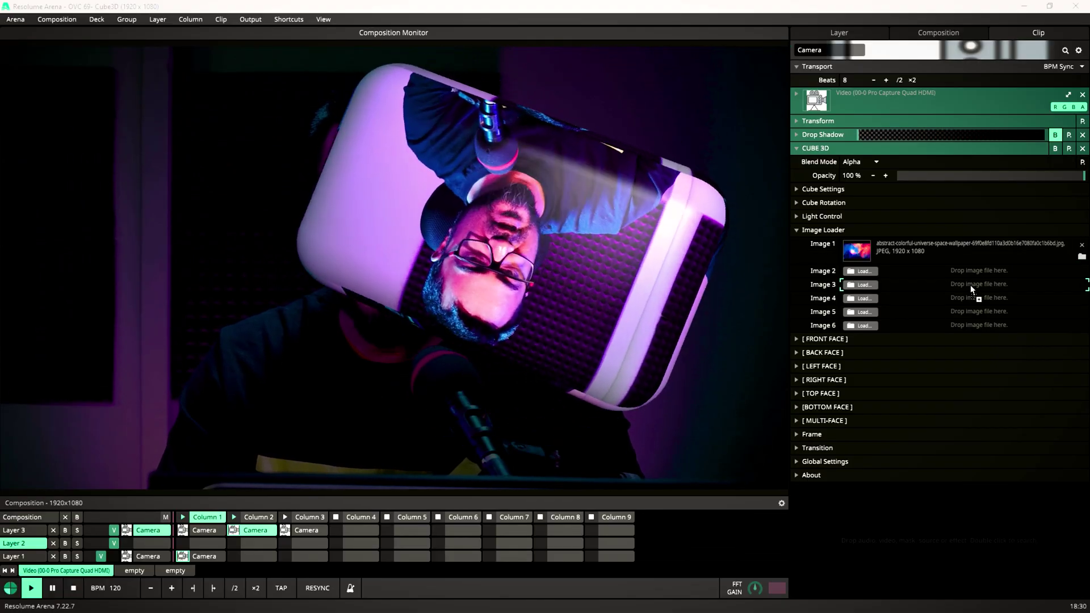
pyautogui.moveTo(970, 285); pyautogui.dragTo(971, 288)
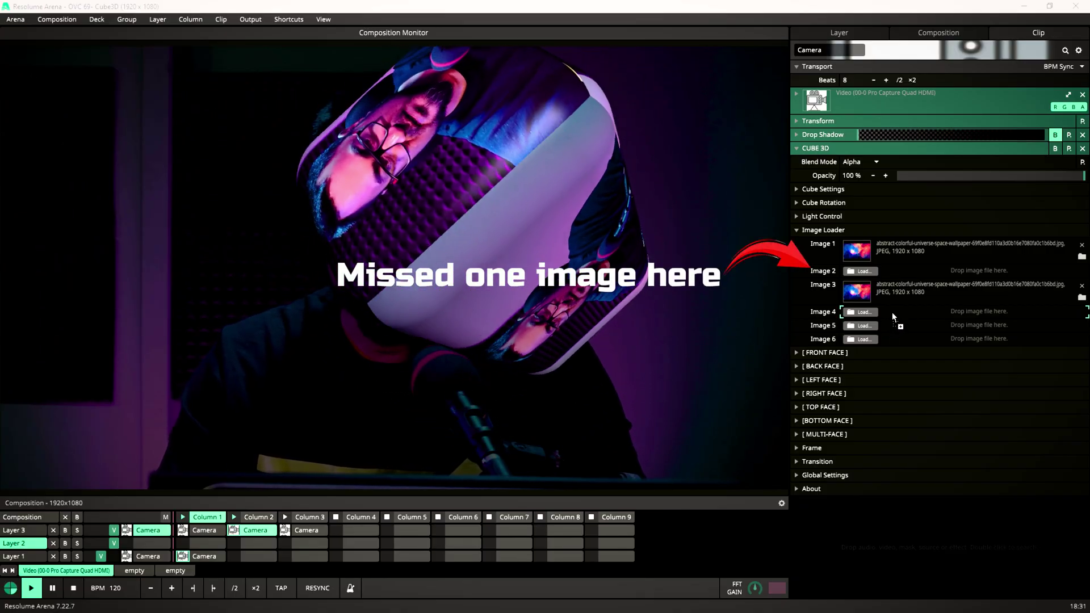
pyautogui.moveTo(893, 317); pyautogui.dragTo(893, 318)
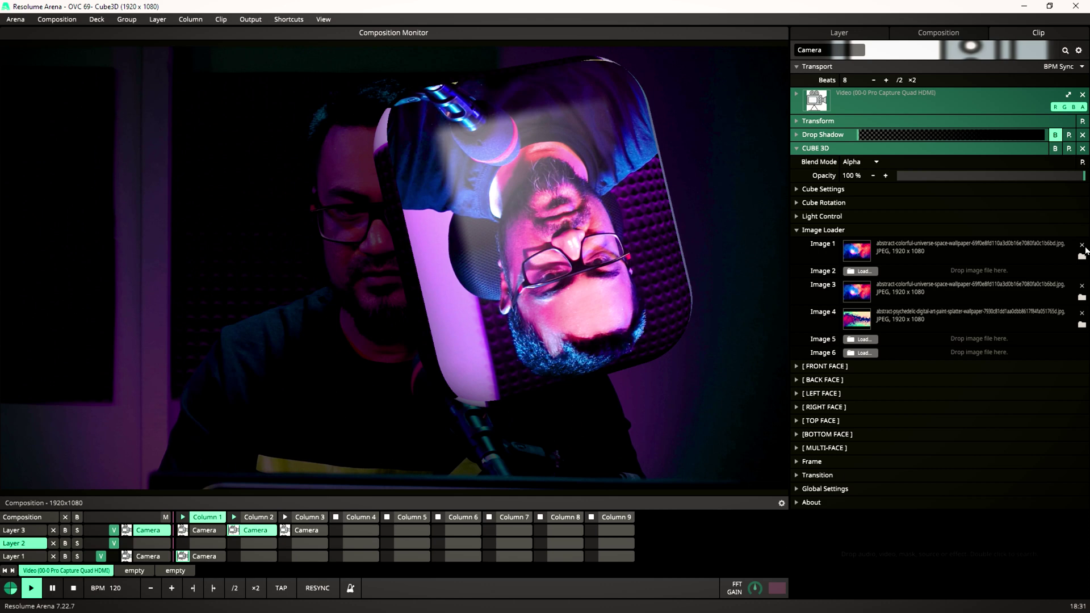
pyautogui.click(1082, 246)
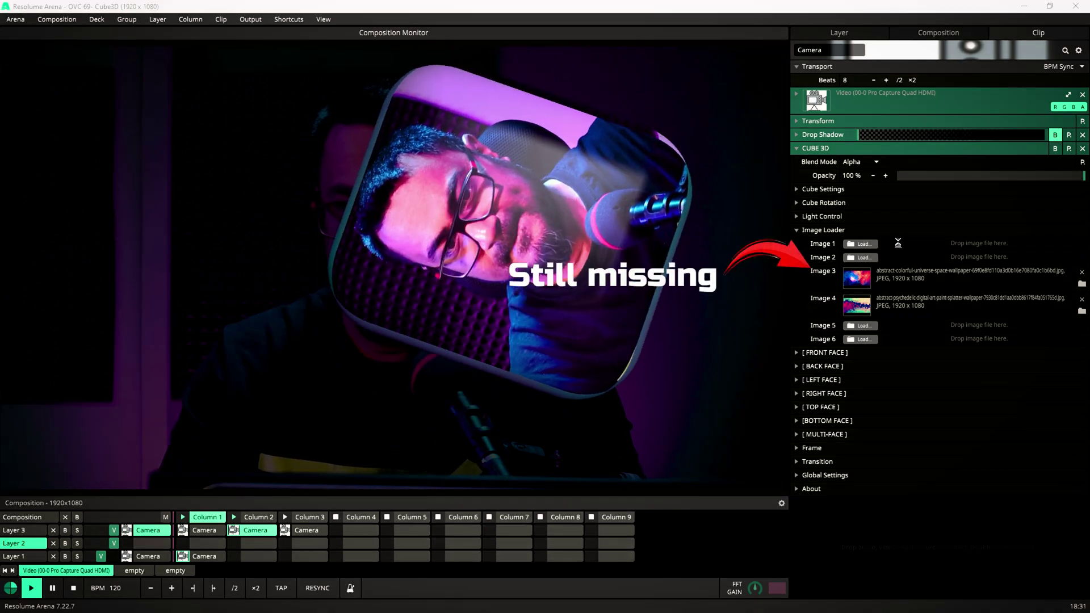
pyautogui.moveTo(898, 240); pyautogui.dragTo(917, 236)
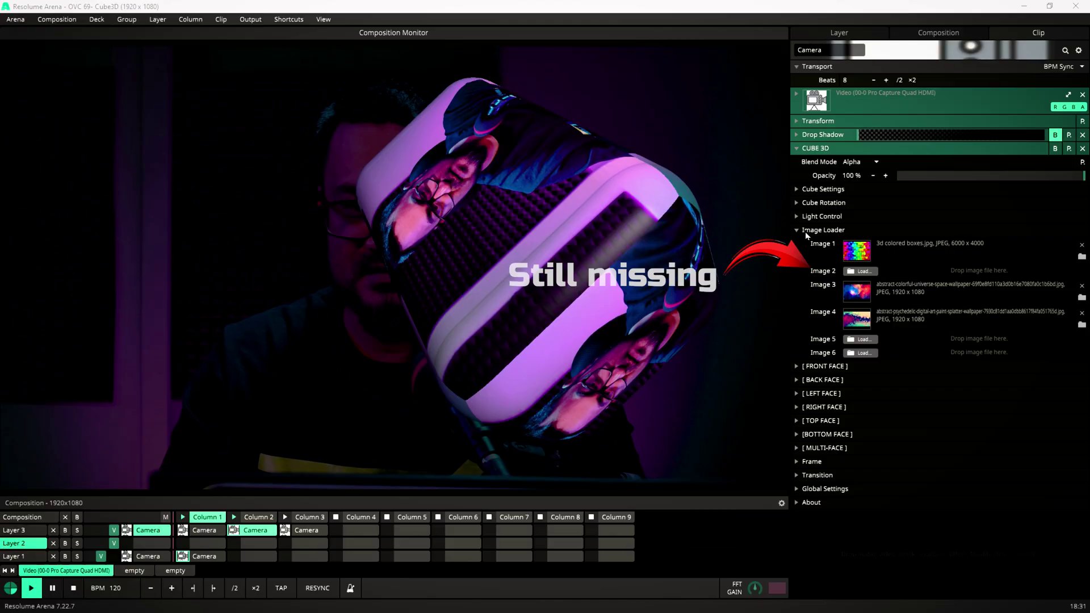
pyautogui.click(805, 230)
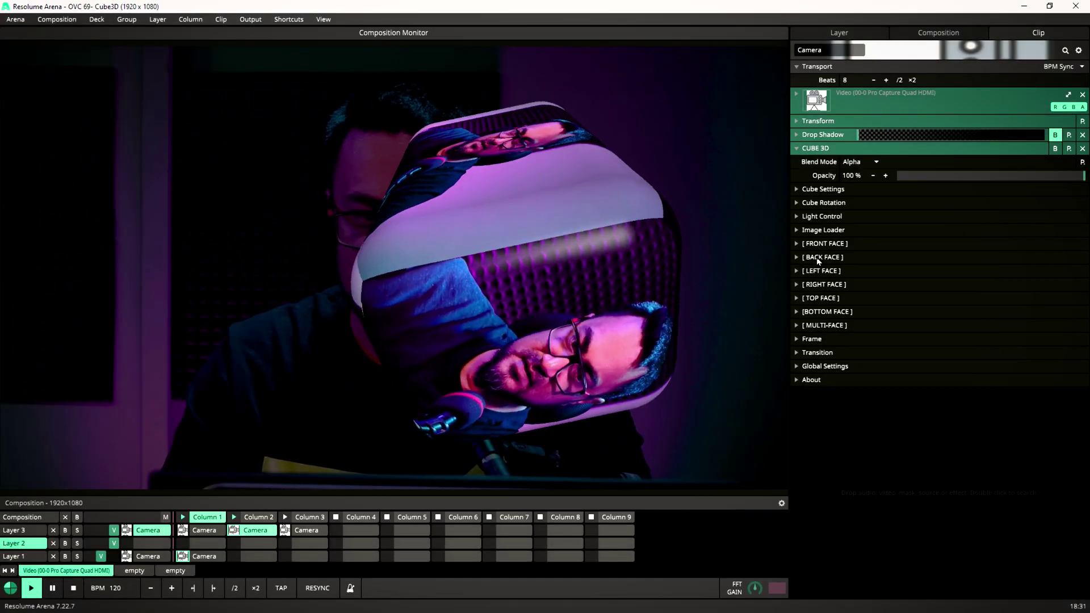
# Preview images 1–4 on the front face and settle on Image 1.
pyautogui.click(822, 243)
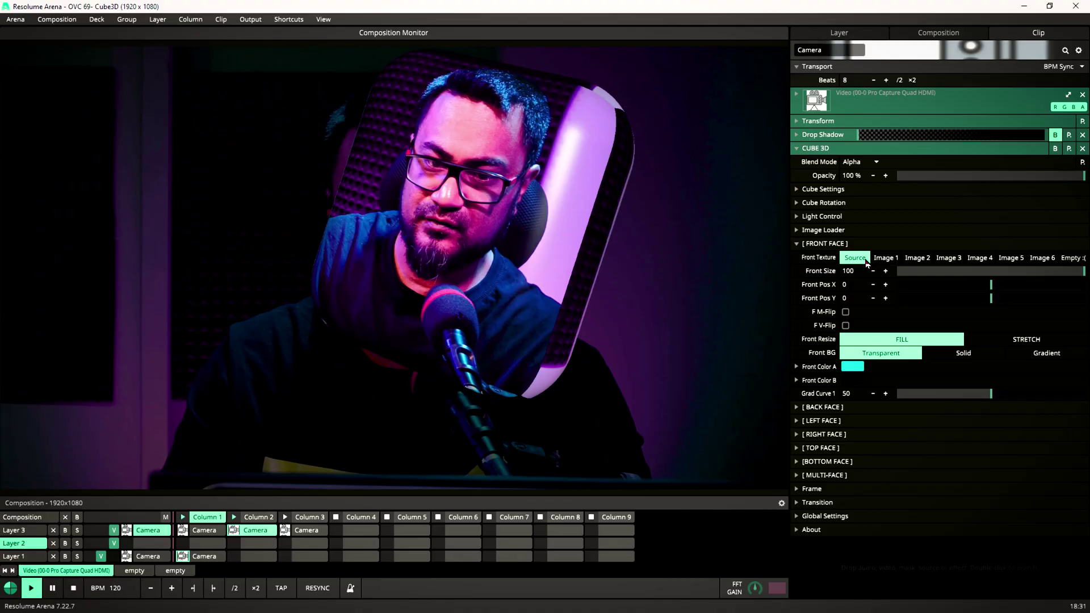
pyautogui.click(892, 260)
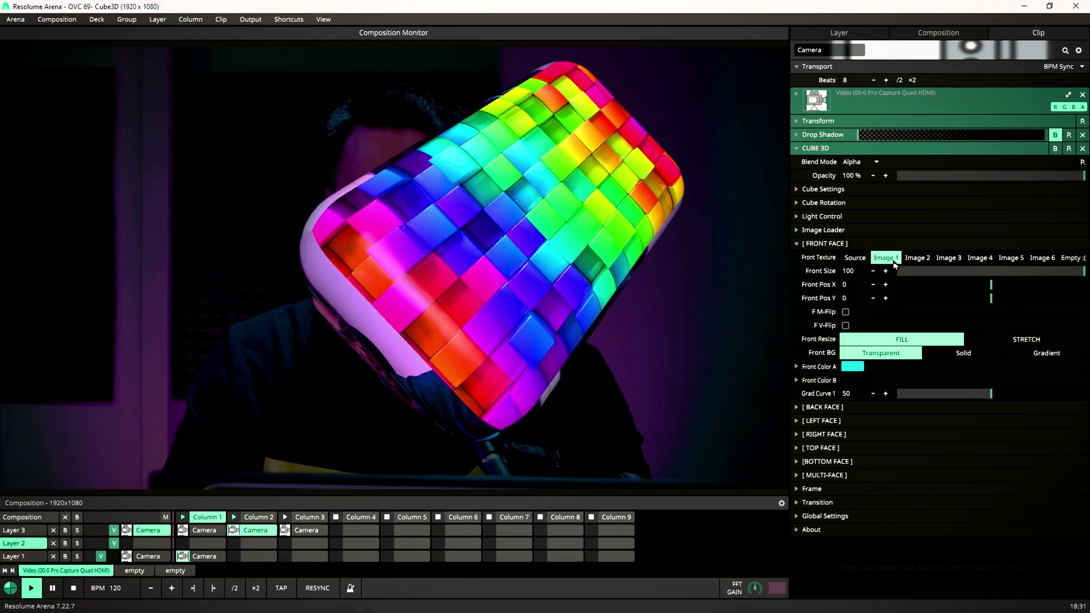
pyautogui.click(916, 259)
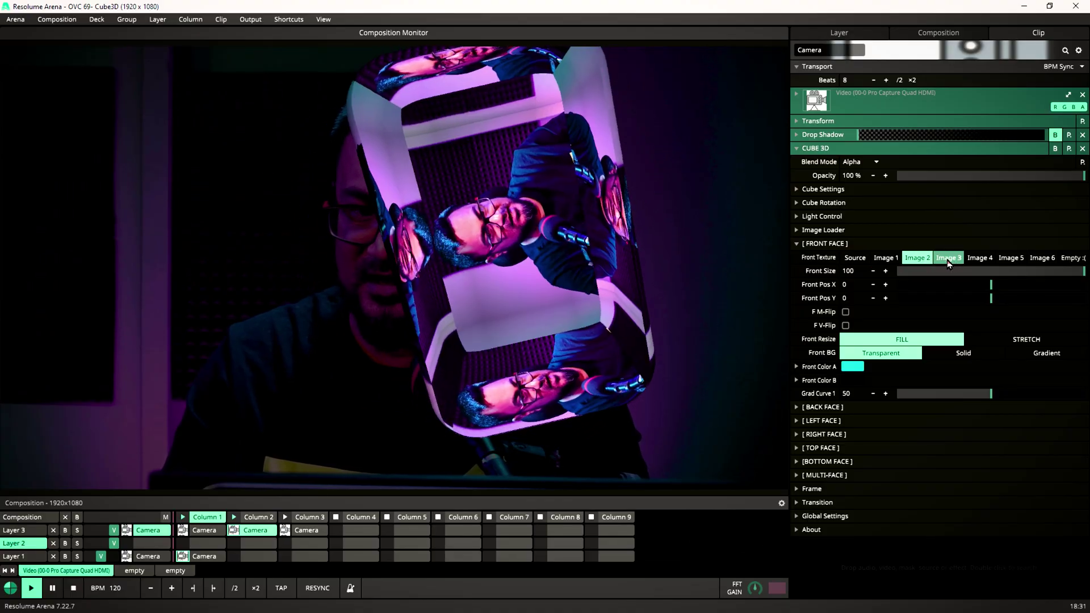
pyautogui.click(947, 258)
pyautogui.click(981, 258)
pyautogui.click(891, 259)
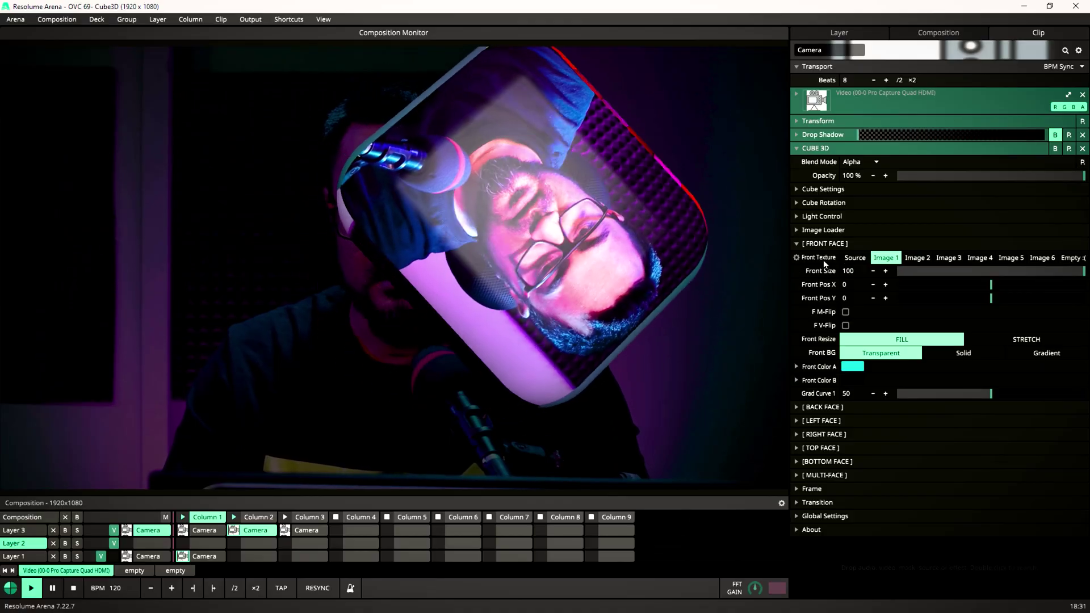
# Set the back face texture to Image 2.
pyautogui.click(808, 408)
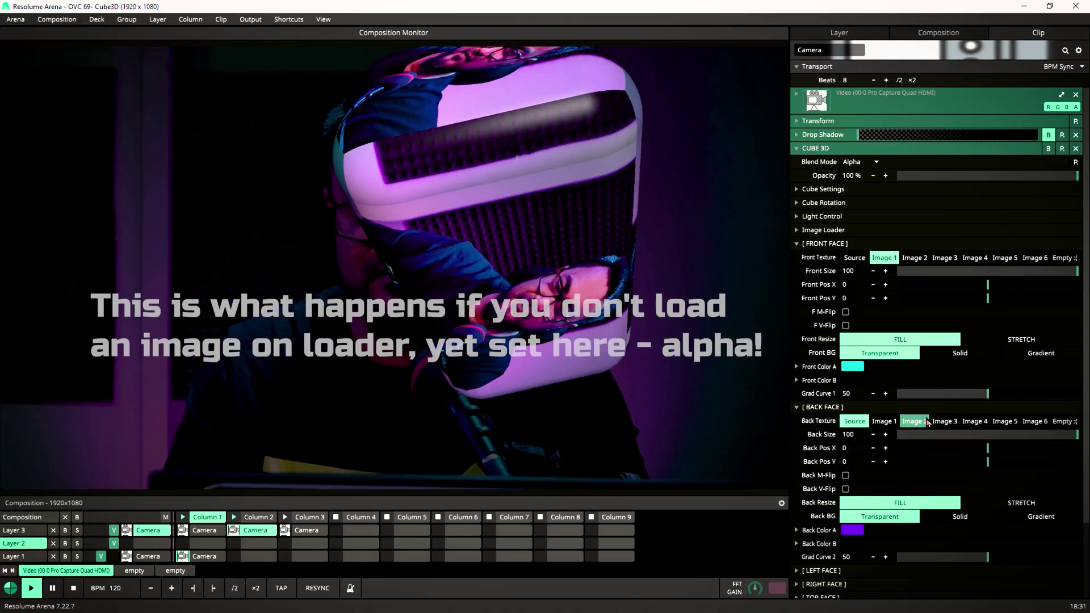
pyautogui.click(916, 422)
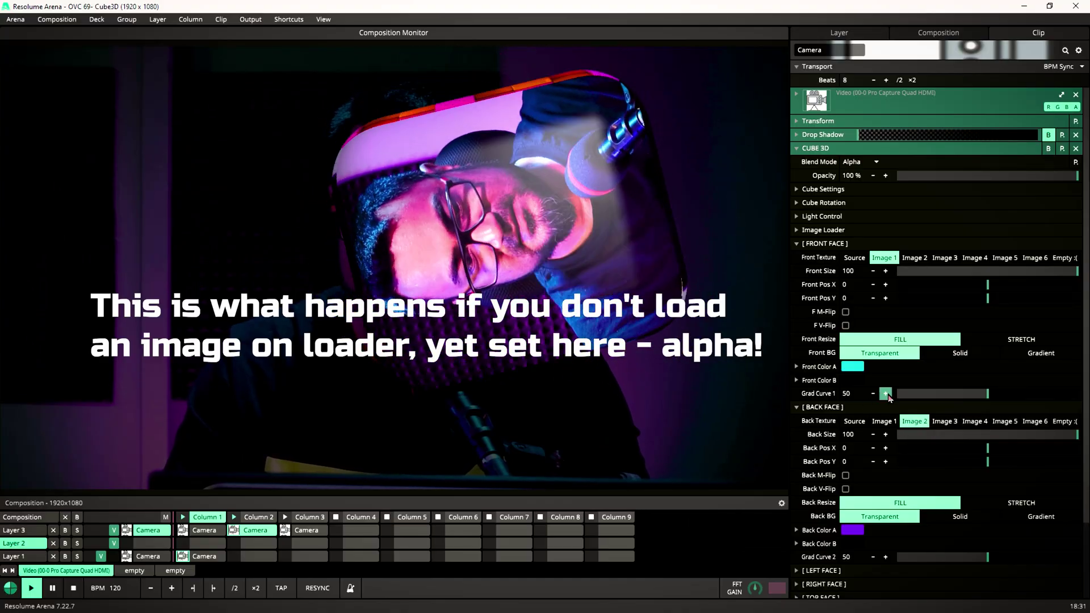
pyautogui.scroll(-3, 880, 406)
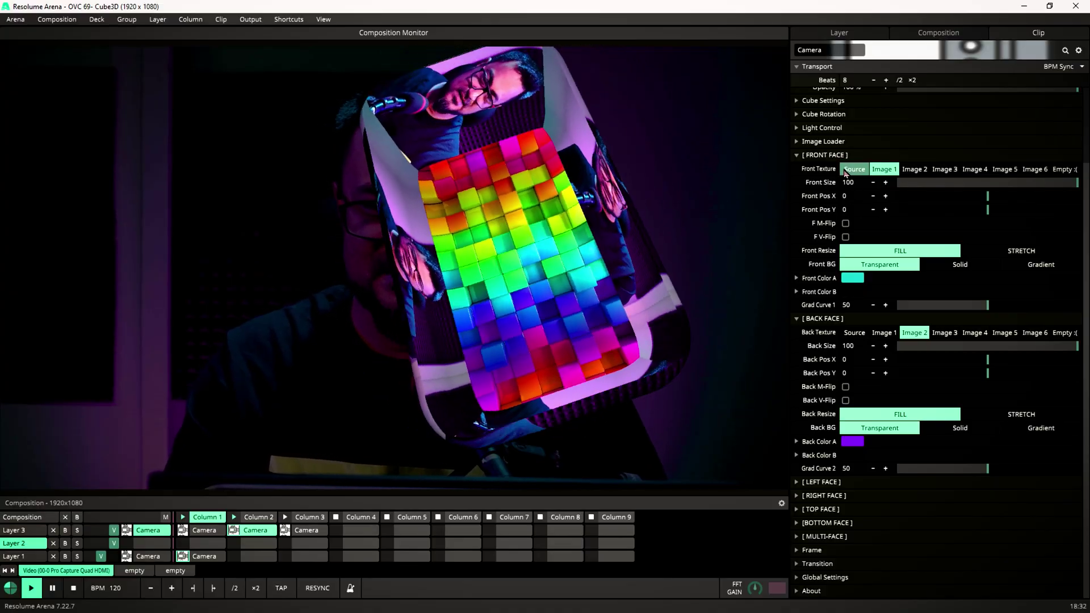
# Give the cube a squared frame with Thickness 16.46, Squared Edge 35.76 and Offset X 50.63.
pyautogui.click(845, 170)
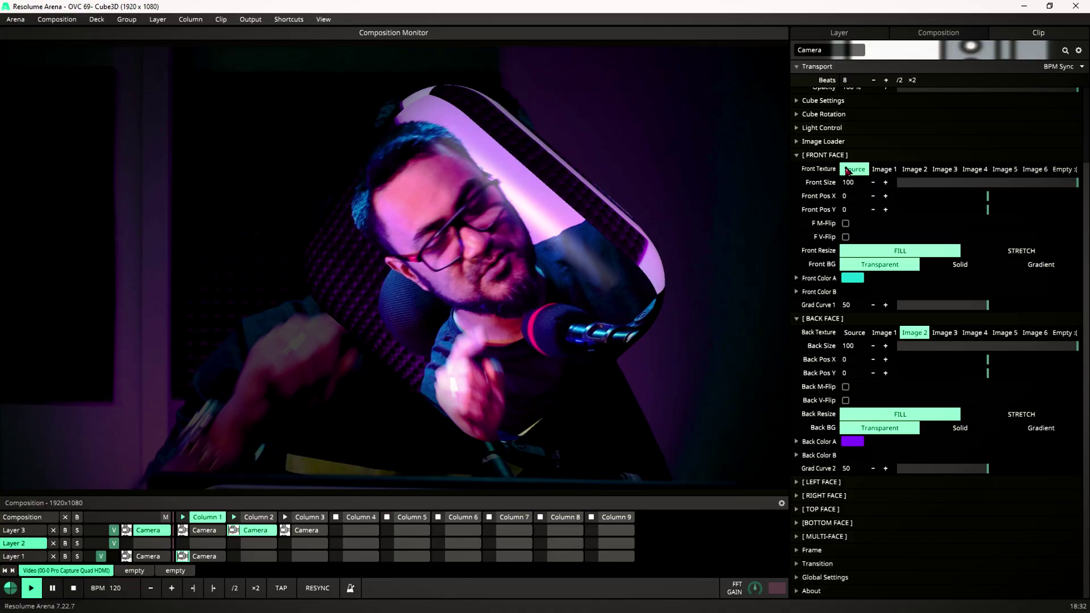
pyautogui.click(824, 155)
pyautogui.click(812, 488)
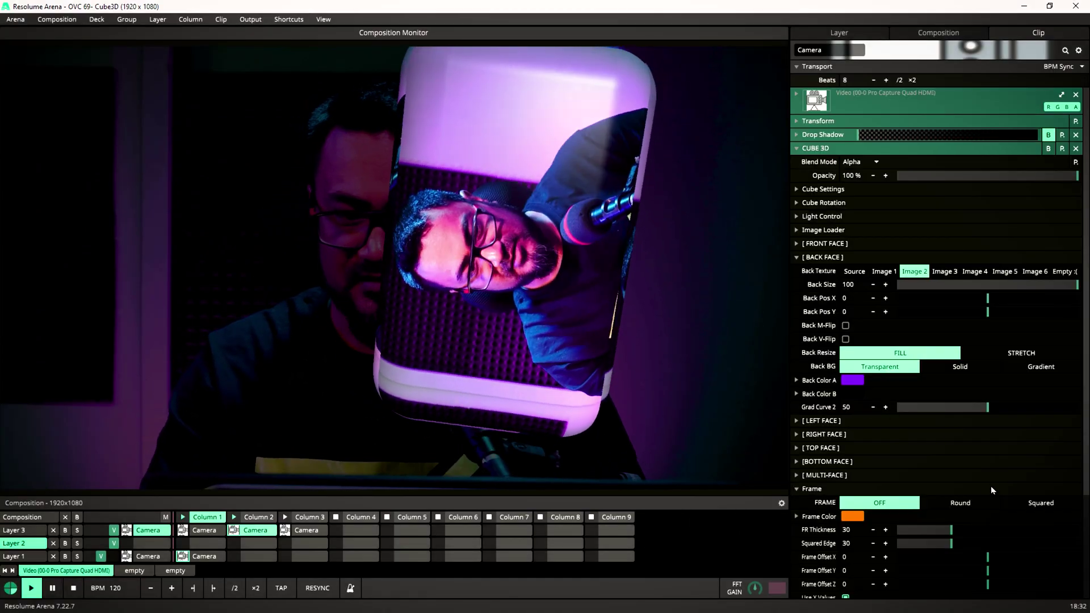
pyautogui.click(1030, 501)
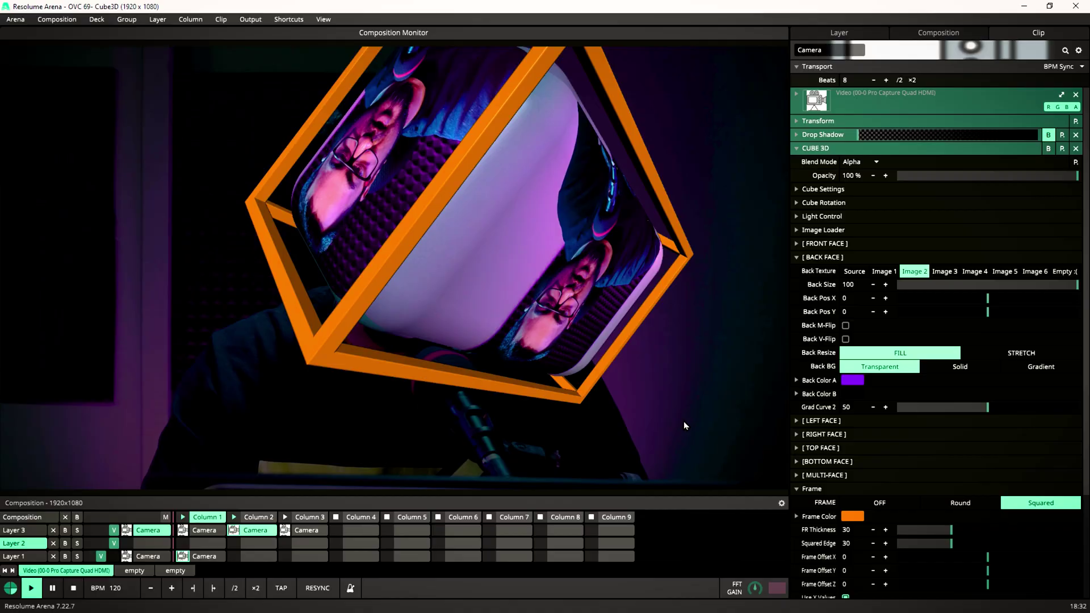
pyautogui.scroll(-3, 915, 434)
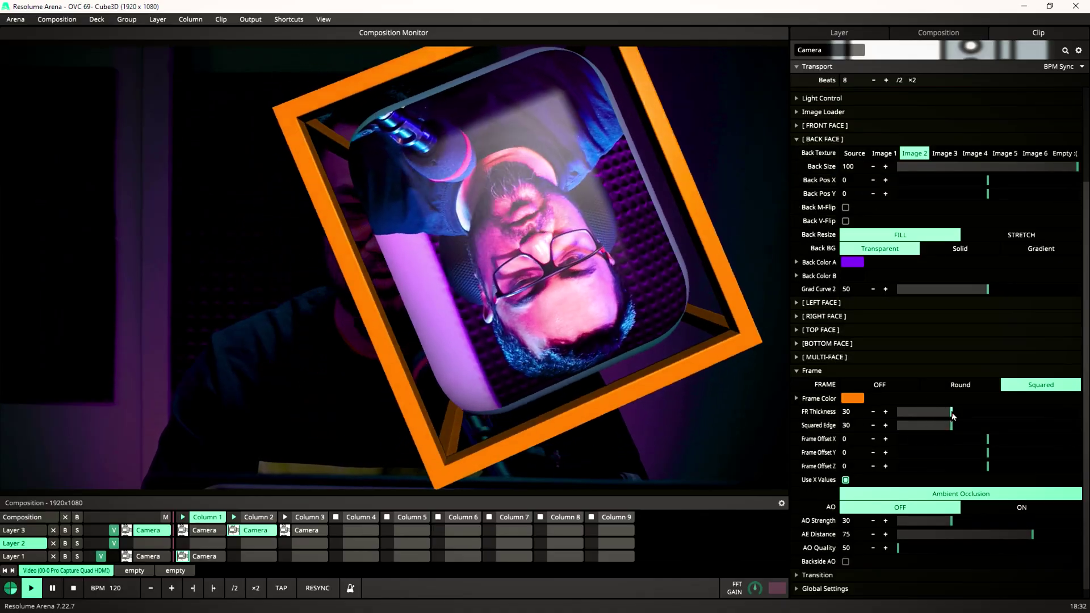
pyautogui.moveTo(952, 416); pyautogui.dragTo(1033, 442)
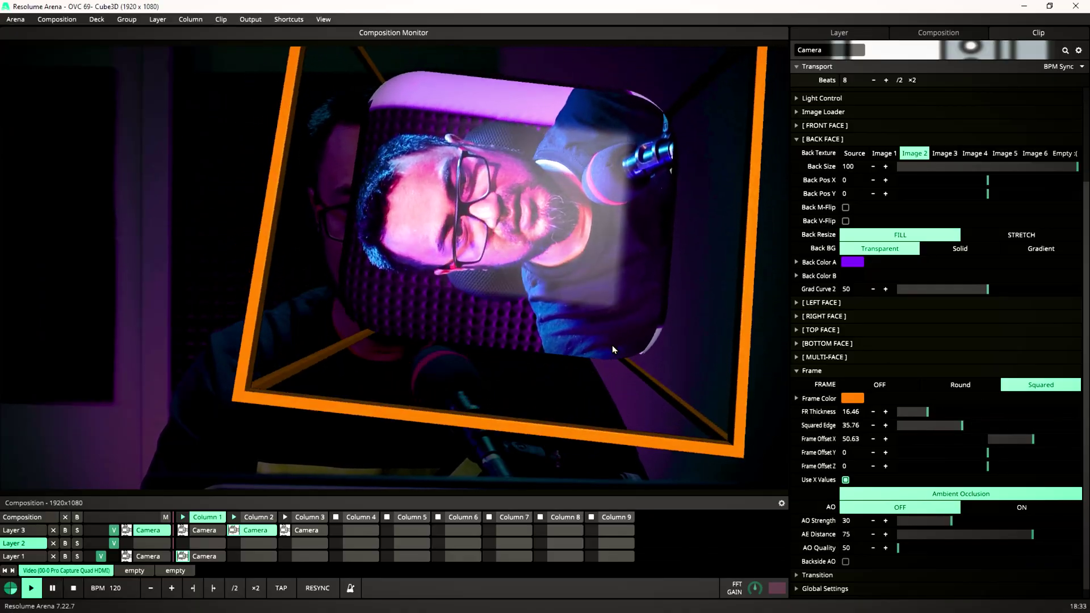
pyautogui.scroll(-1, 930, 365)
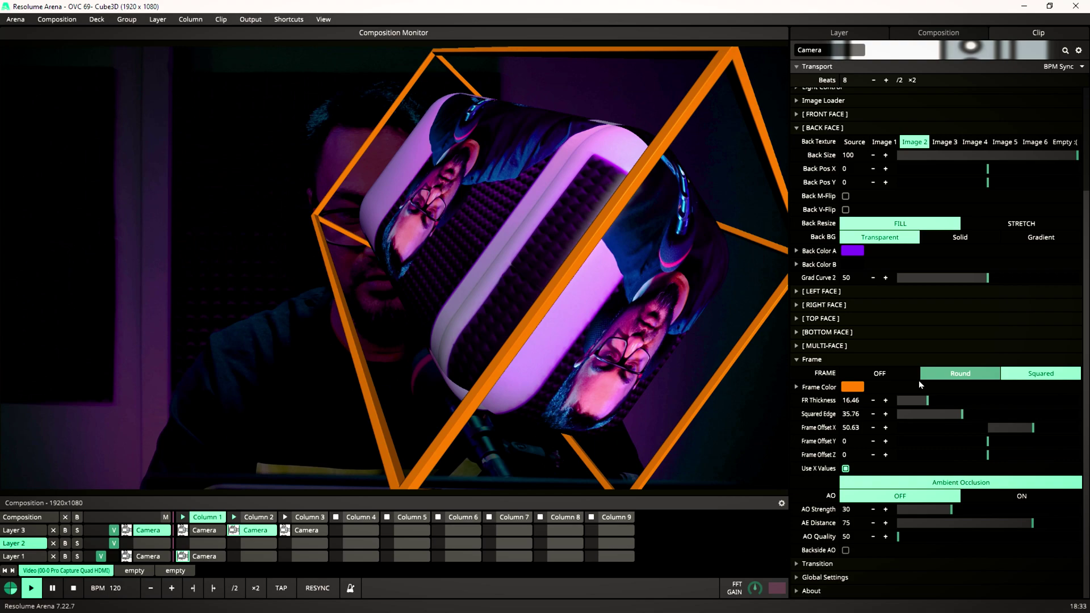
pyautogui.scroll(5, 817, 218)
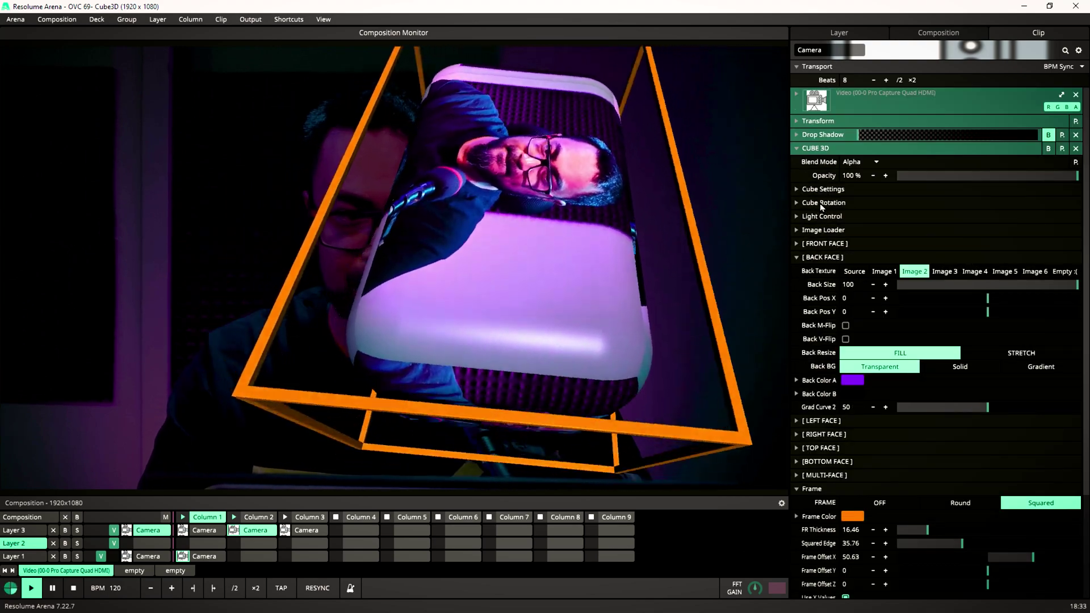
# Raise Auto Speed X to 22.15 and set Free Rotation Y to 7.97°.
pyautogui.click(820, 203)
pyautogui.moveTo(988, 271); pyautogui.dragTo(992, 302)
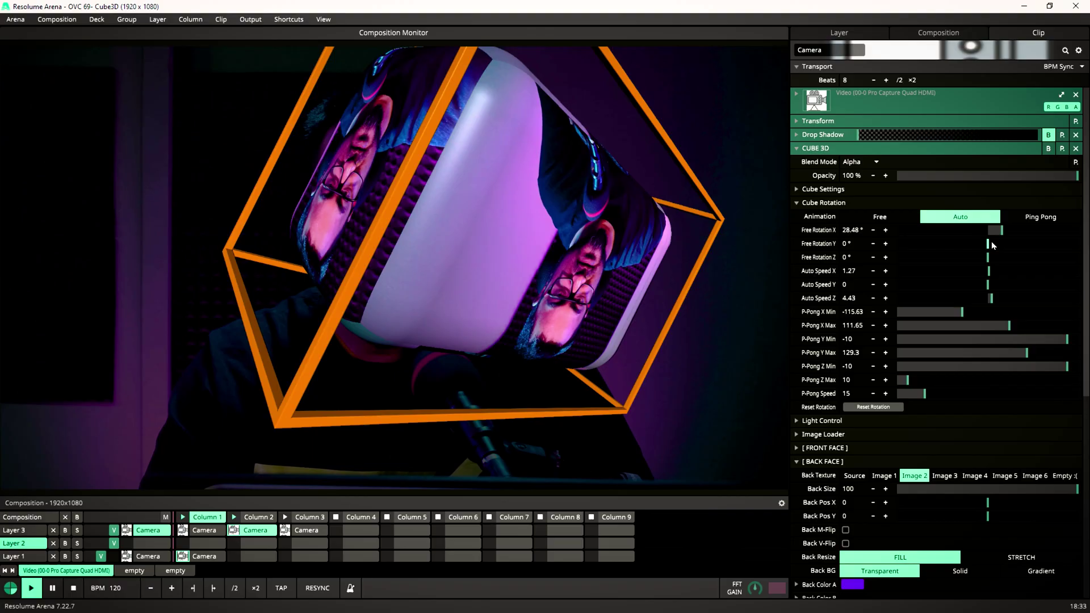
pyautogui.moveTo(994, 246); pyautogui.dragTo(1009, 277)
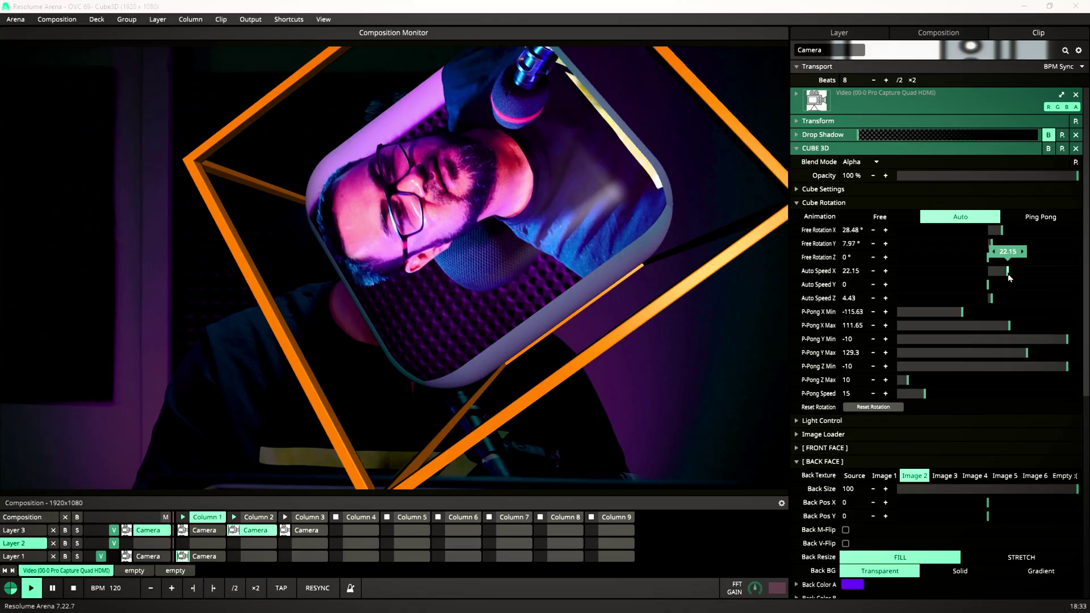
# Preview the out and in transitions and set Size Out to 21.36 over 3 s.
pyautogui.scroll(-5, 983, 301)
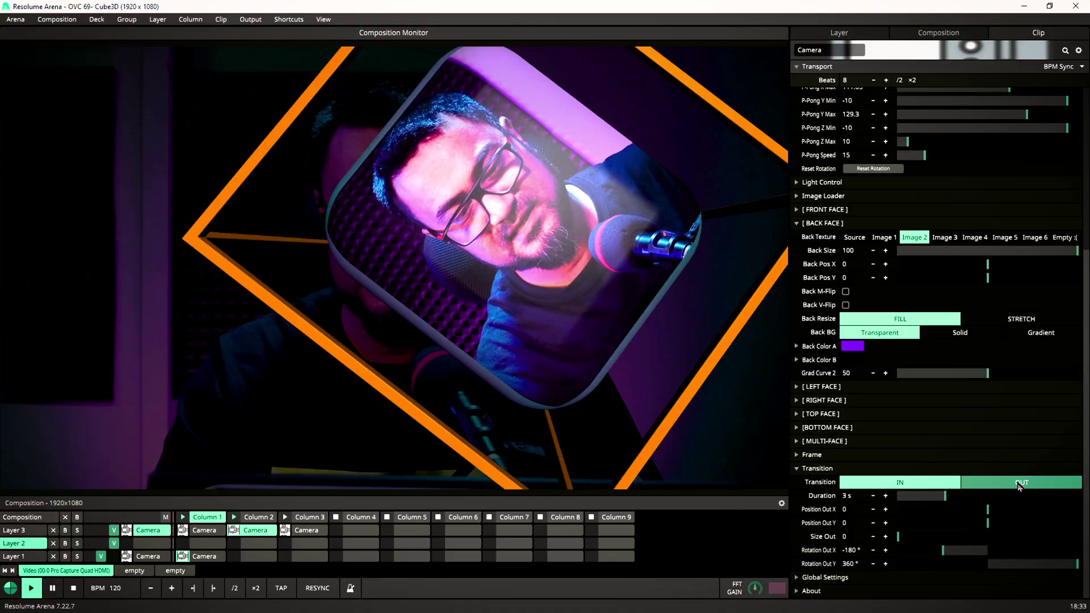
pyautogui.click(1019, 484)
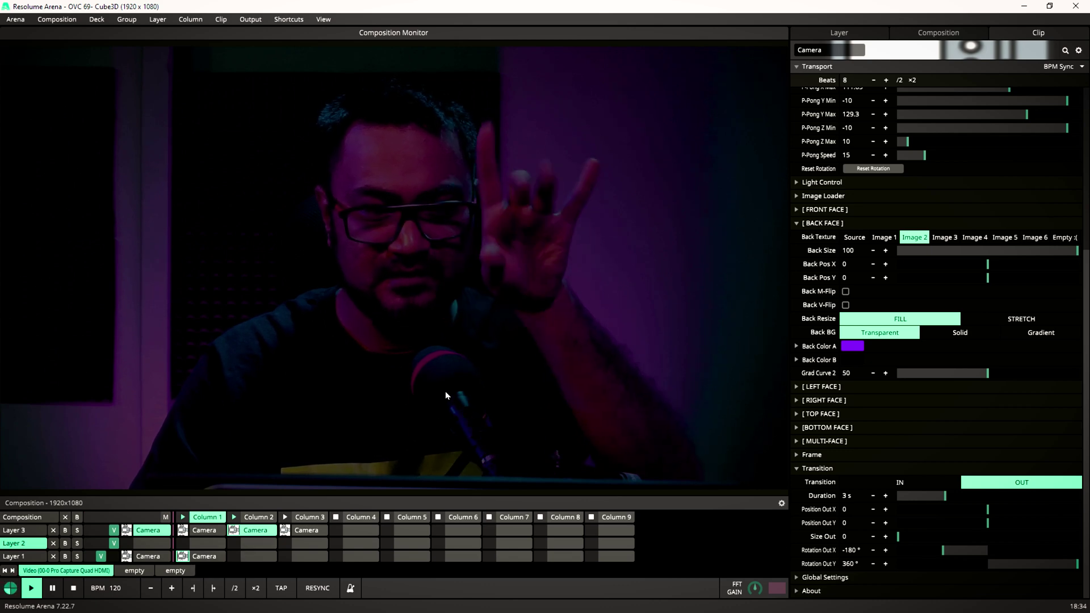
pyautogui.moveTo(103, 564)
pyautogui.mouseDown()
pyautogui.moveTo(117, 562)
pyautogui.moveTo(106, 565)
pyautogui.mouseUp()
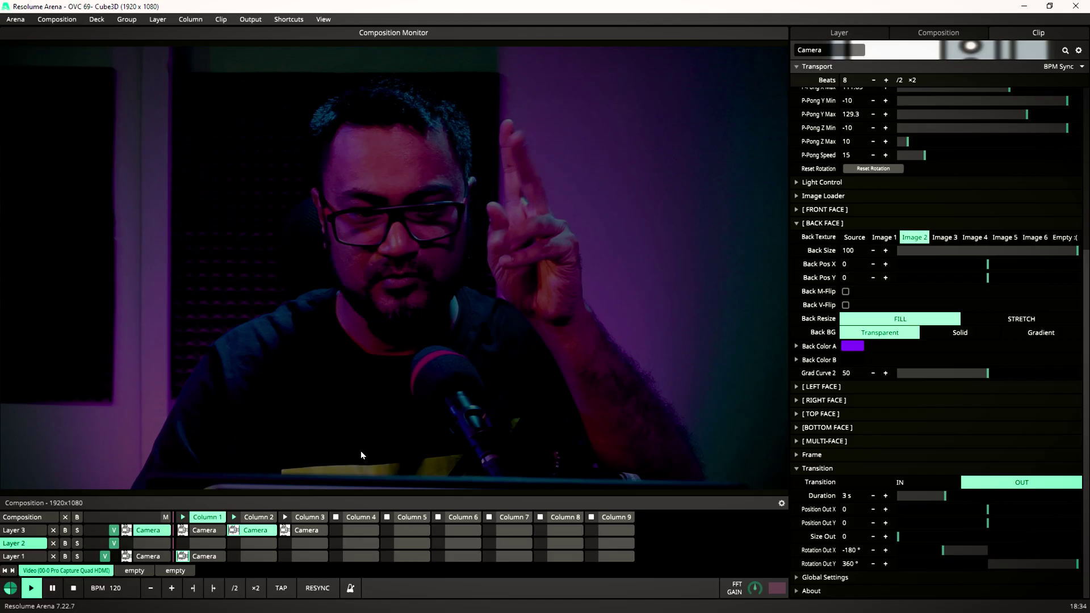
pyautogui.click(917, 485)
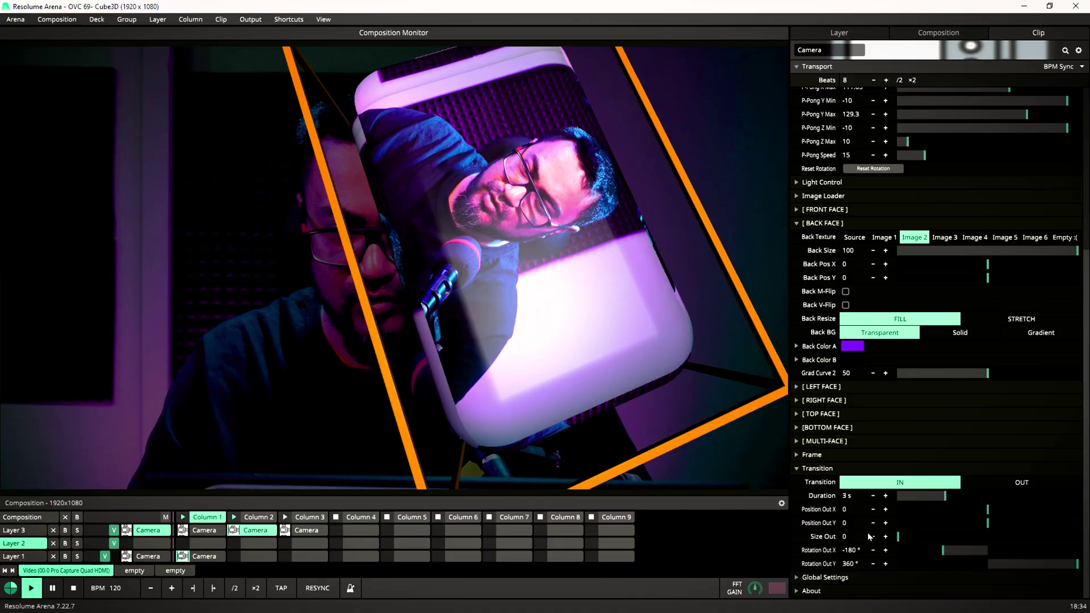
pyautogui.moveTo(901, 534); pyautogui.dragTo(925, 542)
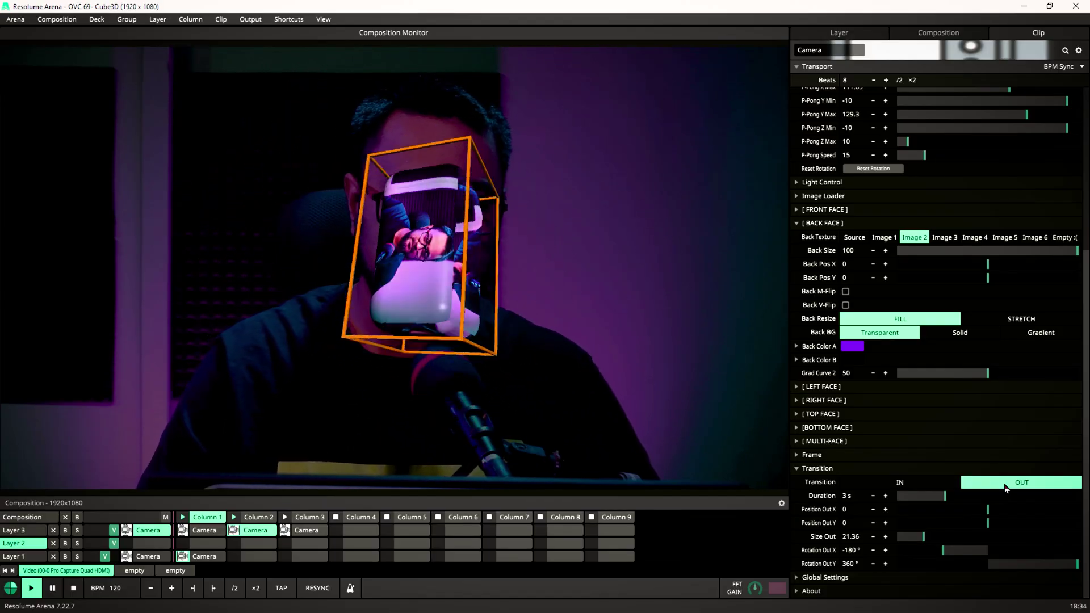
pyautogui.click(935, 485)
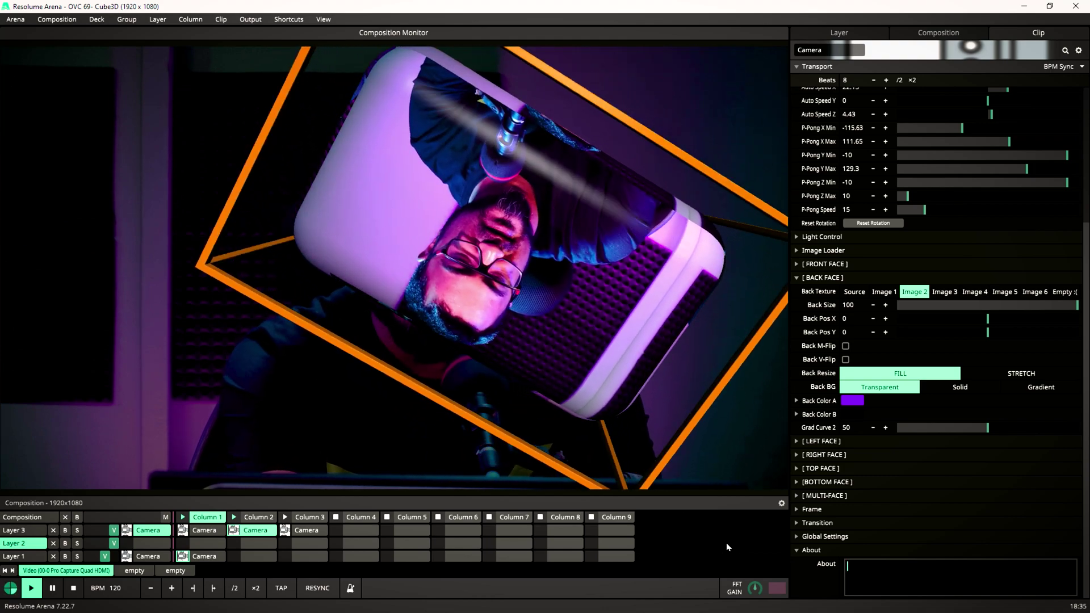
# Paste the note 'subscribe to ZSA' into the Cube 3D About field.
pyautogui.write('subscribe to ZSA')
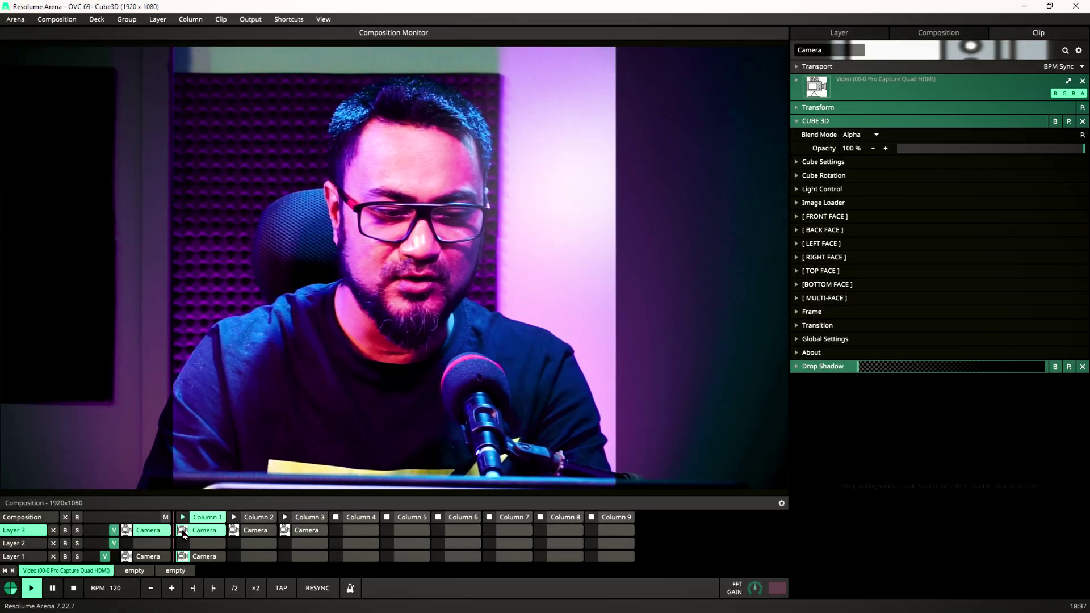
# Bypass Layer 3, then re-enable it to compare the output.
pyautogui.click(64, 532)
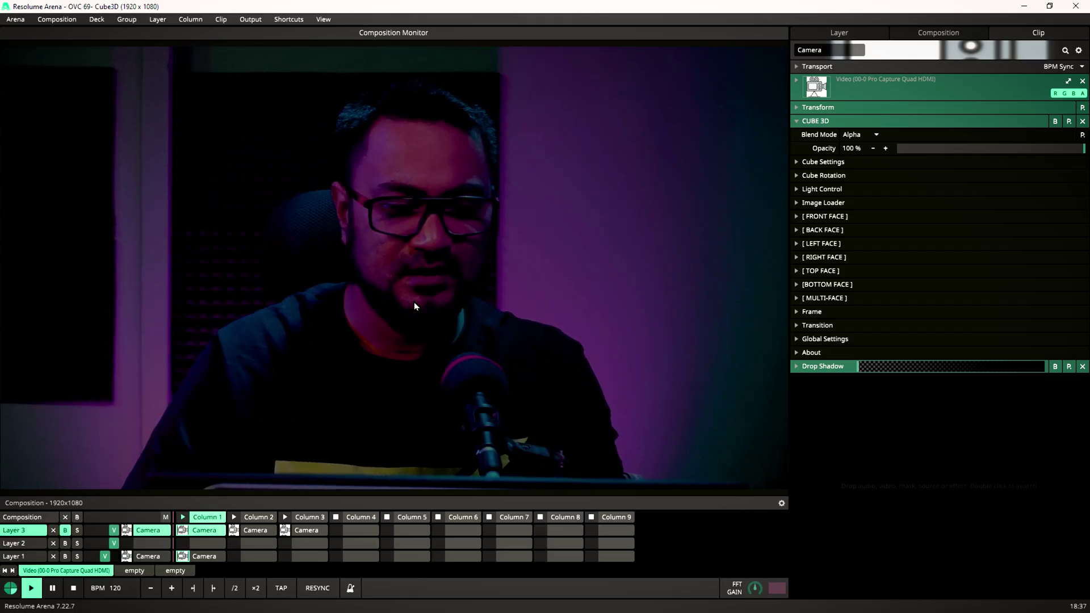
pyautogui.click(66, 531)
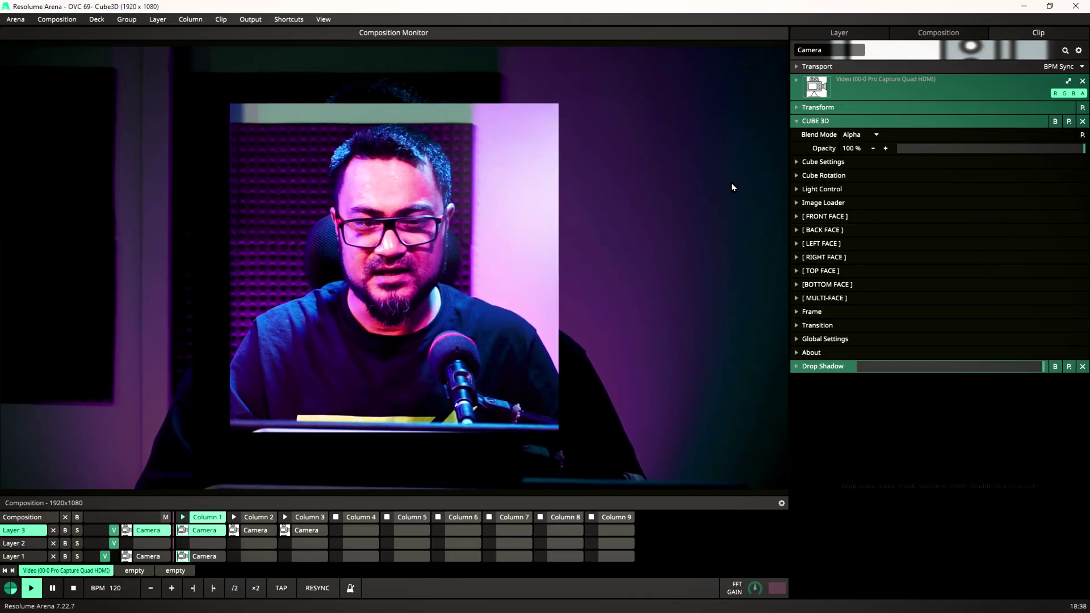
# Tilt Layer 3's cube on X and set its rotation to animate in Ping Pong (X Max 111.08, Y Max 66.65).
pyautogui.click(824, 176)
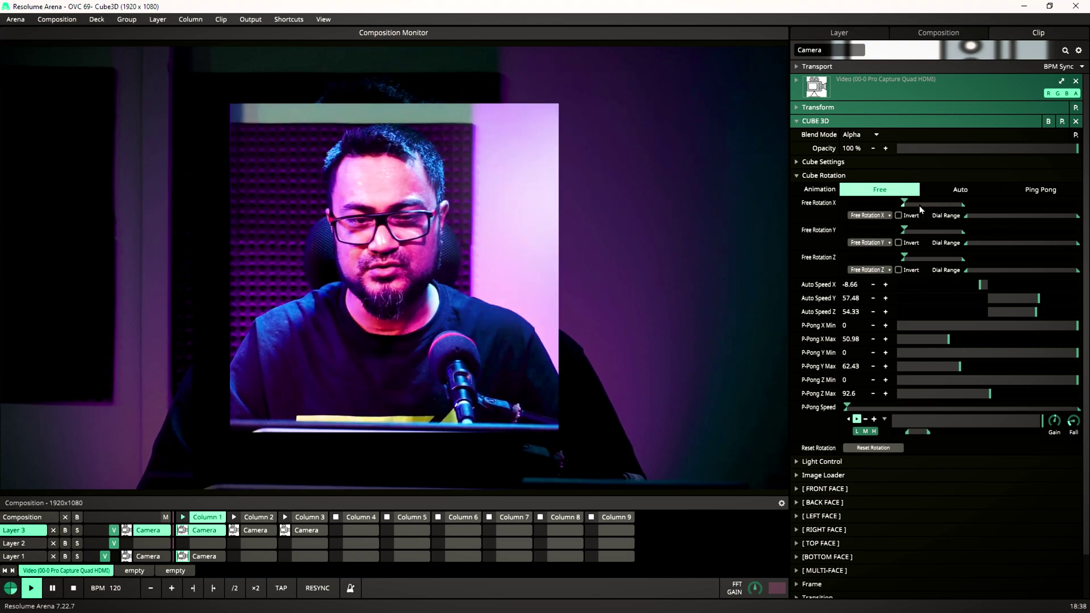
pyautogui.moveTo(918, 206); pyautogui.dragTo(954, 207)
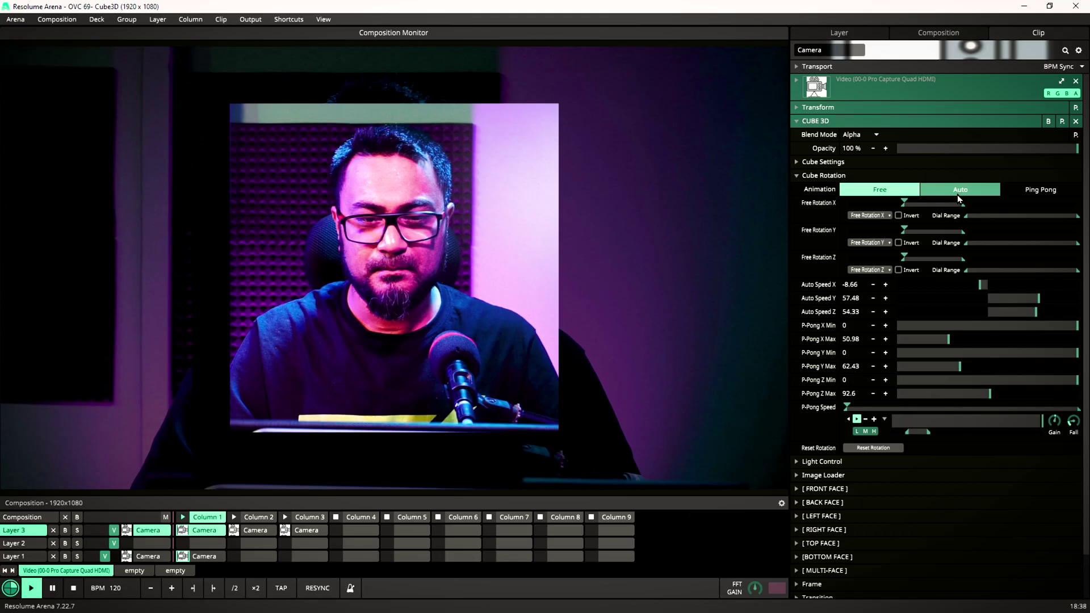
pyautogui.click(957, 195)
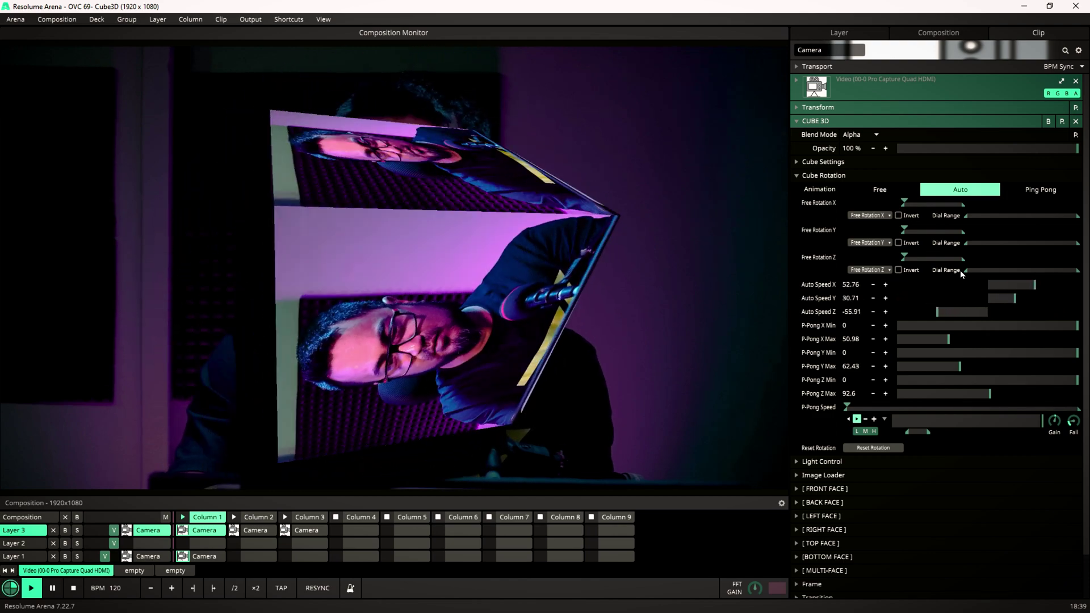
pyautogui.click(866, 191)
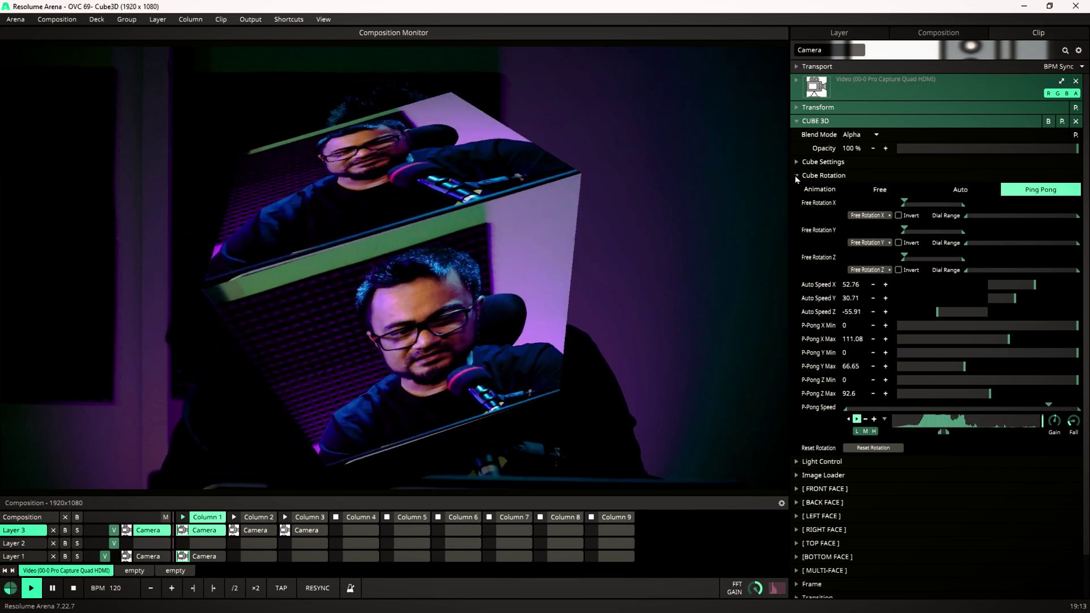
# In the cube's Light Control, raise the shininess and shift the light's X position.
pyautogui.click(796, 176)
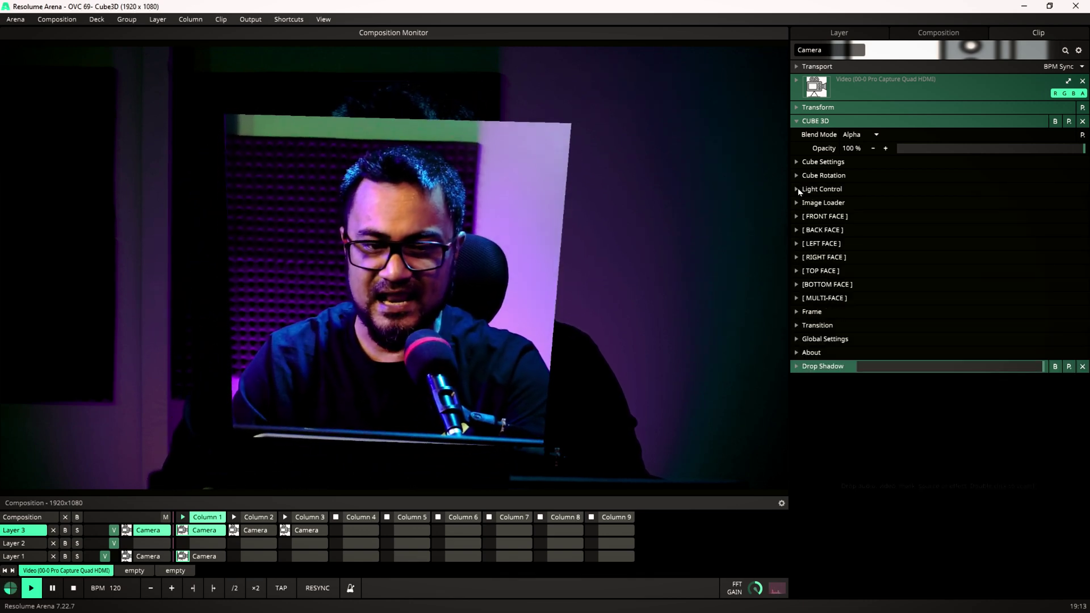
pyautogui.click(797, 189)
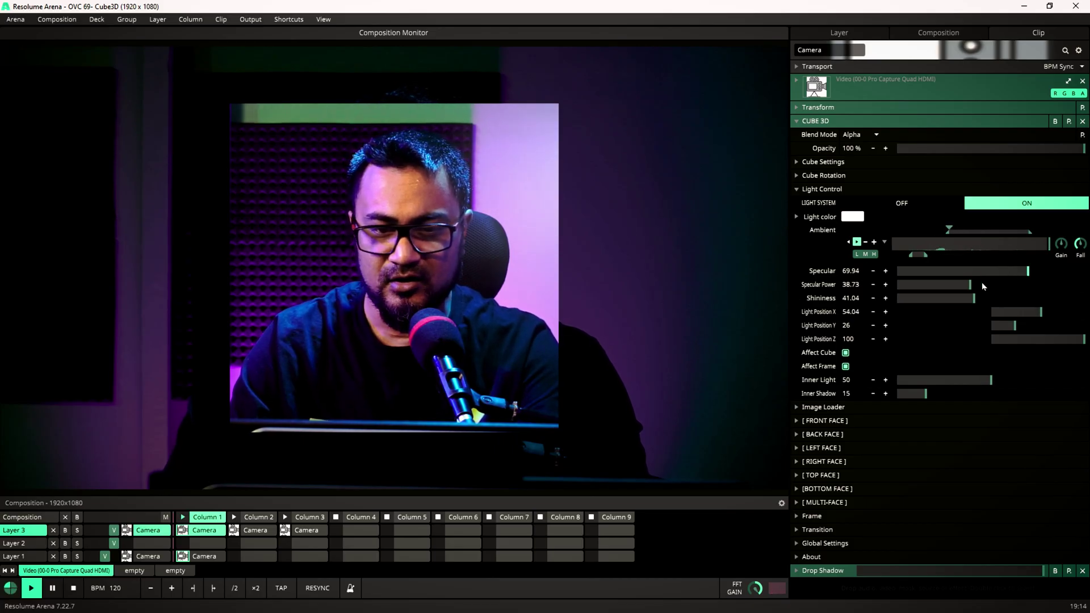
pyautogui.moveTo(965, 295); pyautogui.dragTo(968, 324)
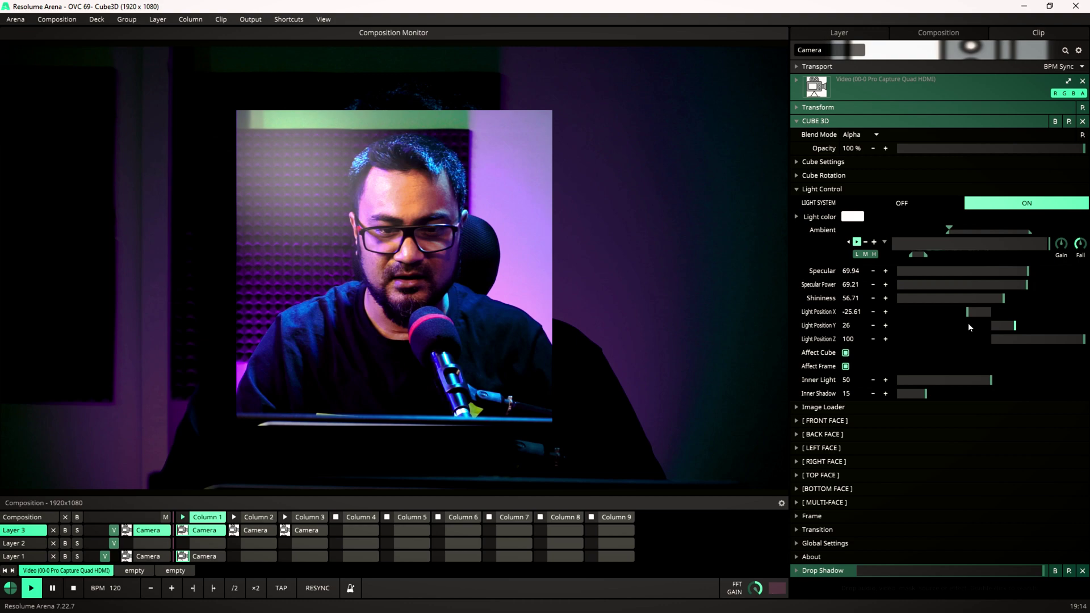
pyautogui.moveTo(970, 316); pyautogui.dragTo(999, 314)
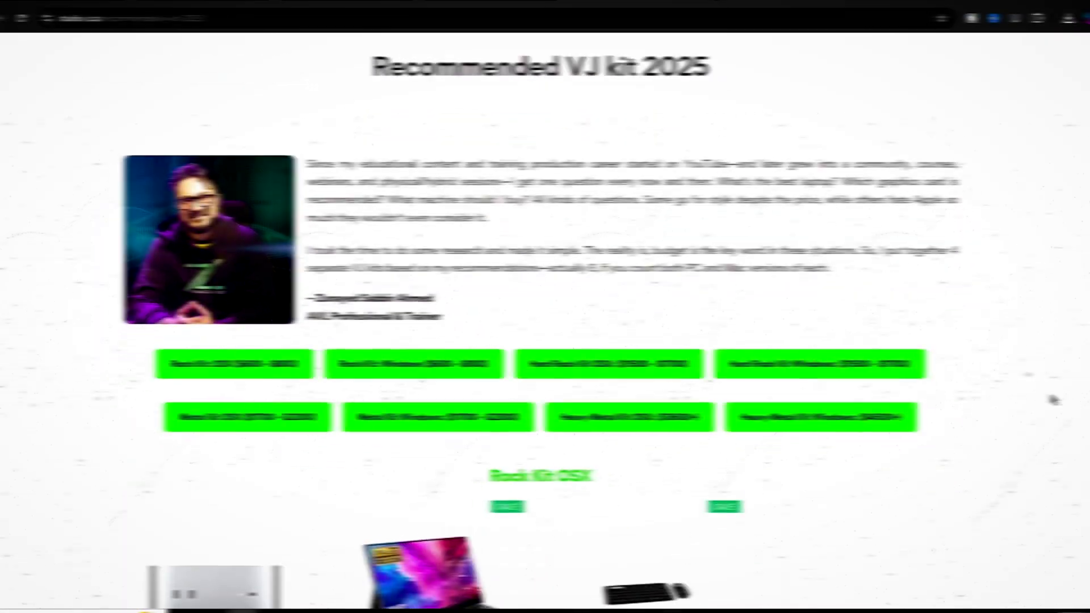
# Scroll down the studio-z.ca Recommended VJ kit 2025 page through its product lists.
pyautogui.scroll(-7, 1050, 392)
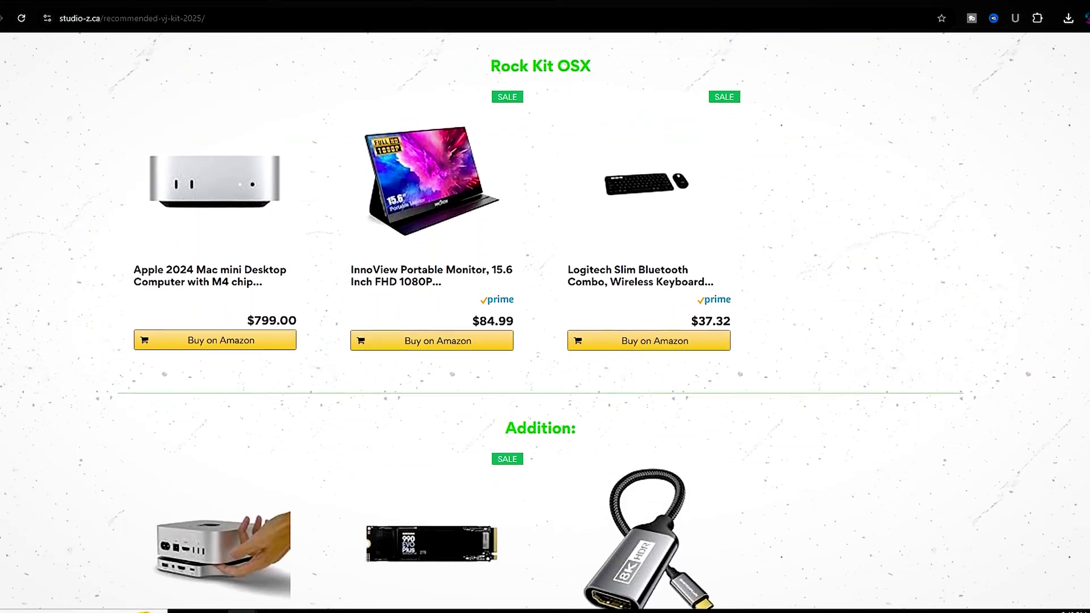
pyautogui.scroll(-15, 544, 320)
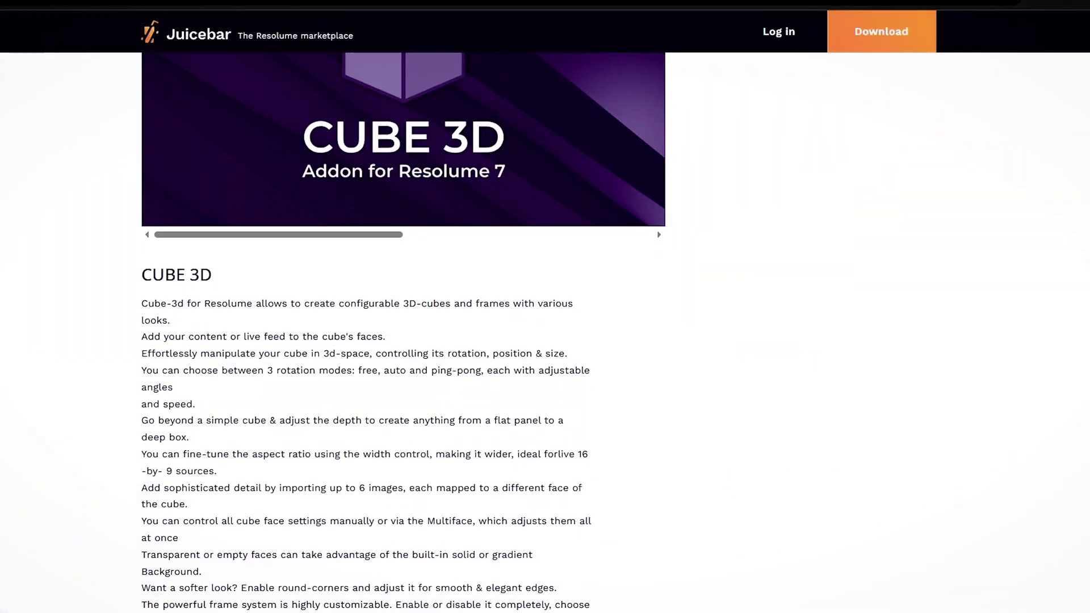
pyautogui.scroll(-5, 366, 283)
pyautogui.scroll(-5, 366, 284)
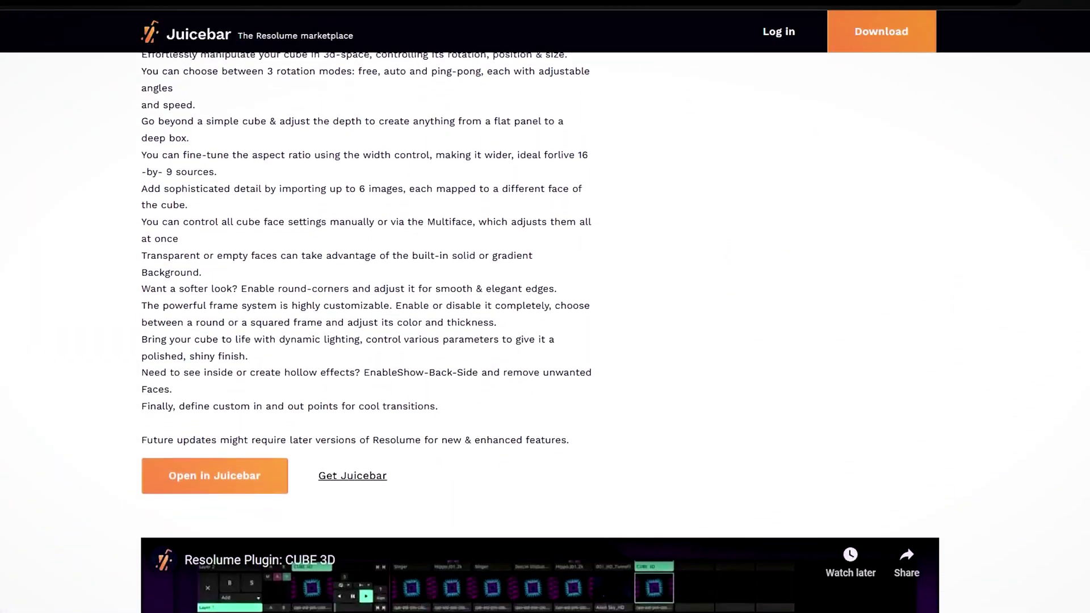
pyautogui.scroll(-6, 366, 284)
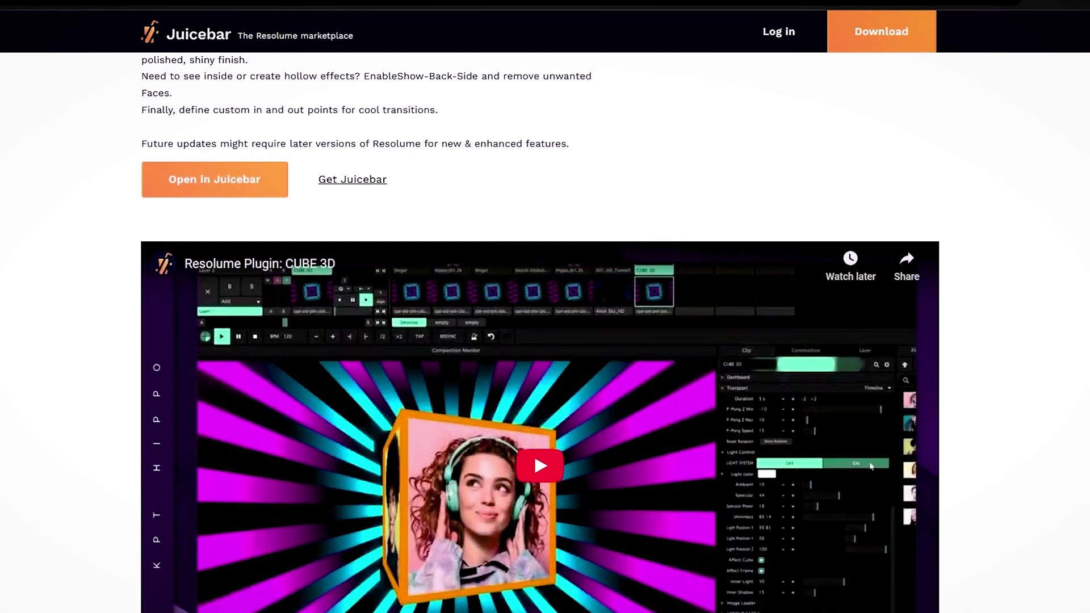
pyautogui.scroll(-2, 366, 284)
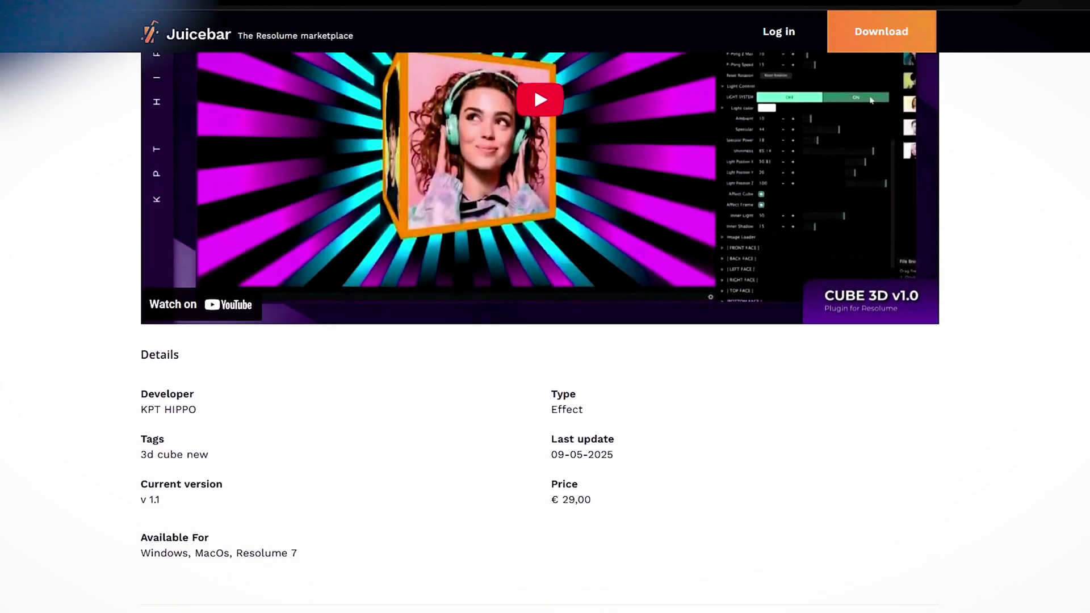